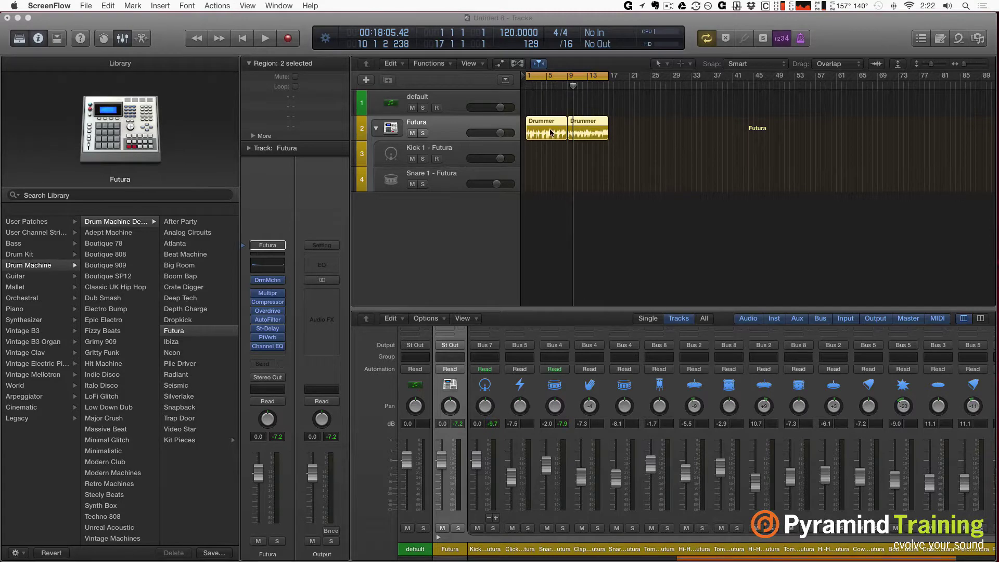
Move both Drummer regions onto the default track and delete the Futura track stack
left_click_drag(550, 133, 550, 106)
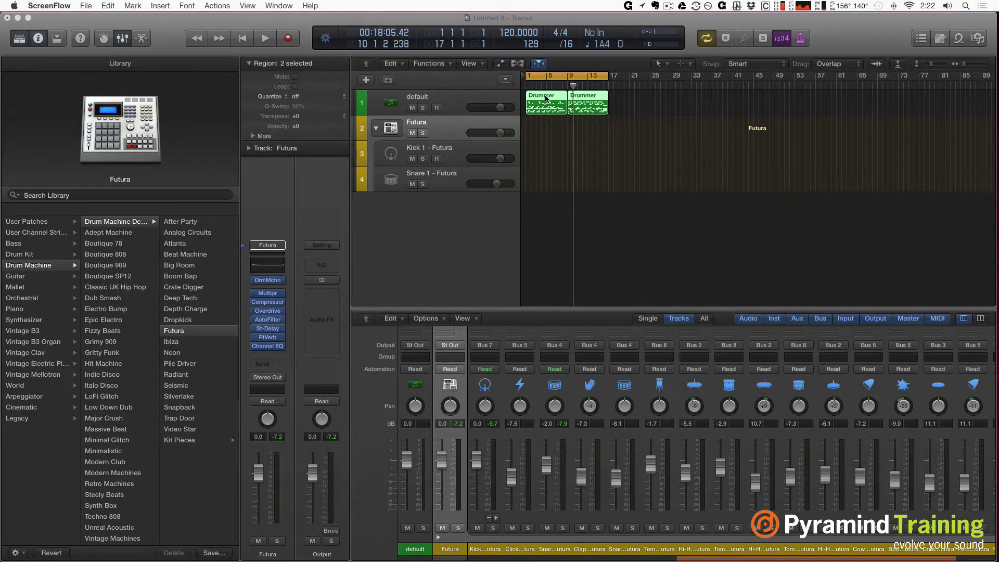
left_click(440, 130)
key("super+BackSpace")
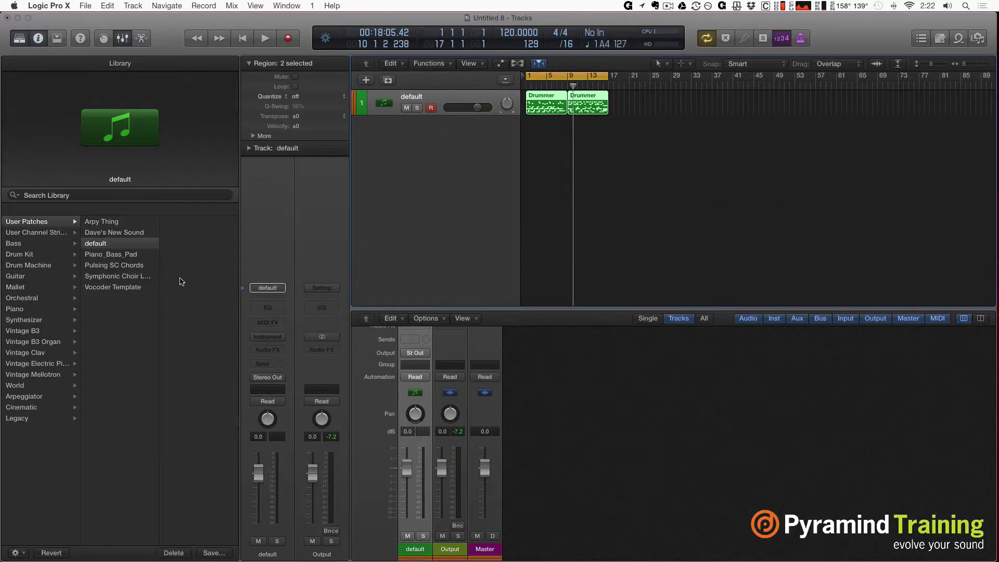
Load the Drum Machine Designer's Crate Digger kit from the Library
left_click(47, 266)
left_click(114, 220)
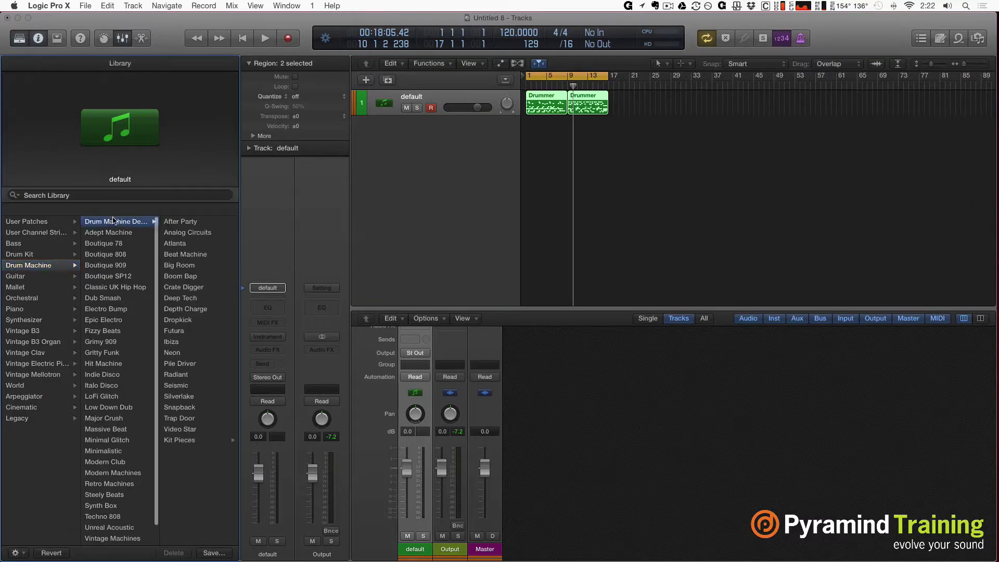
left_click(187, 288)
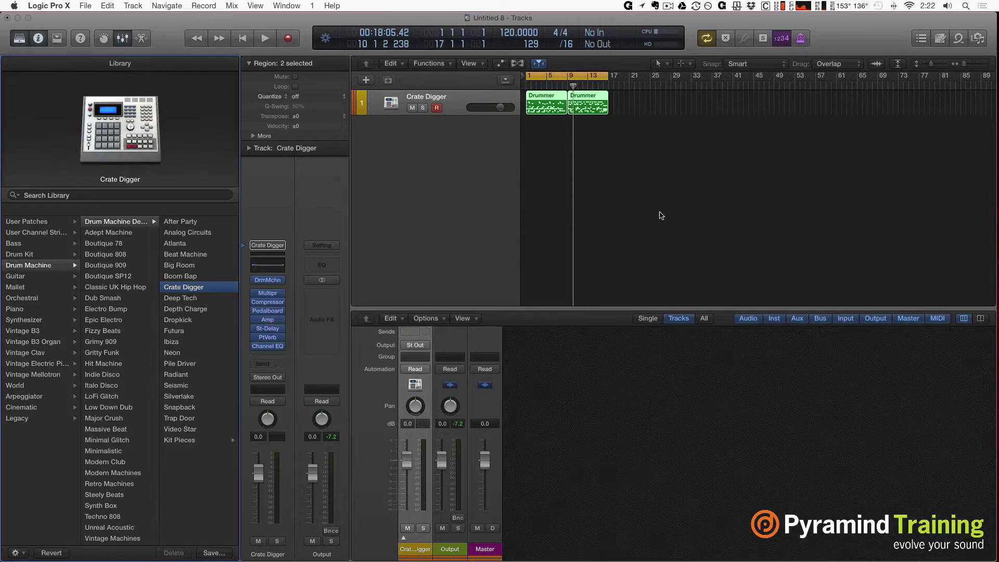
Hide the Library and show the first Drummer region's notes in an enlarged Piano Roll
key("y")
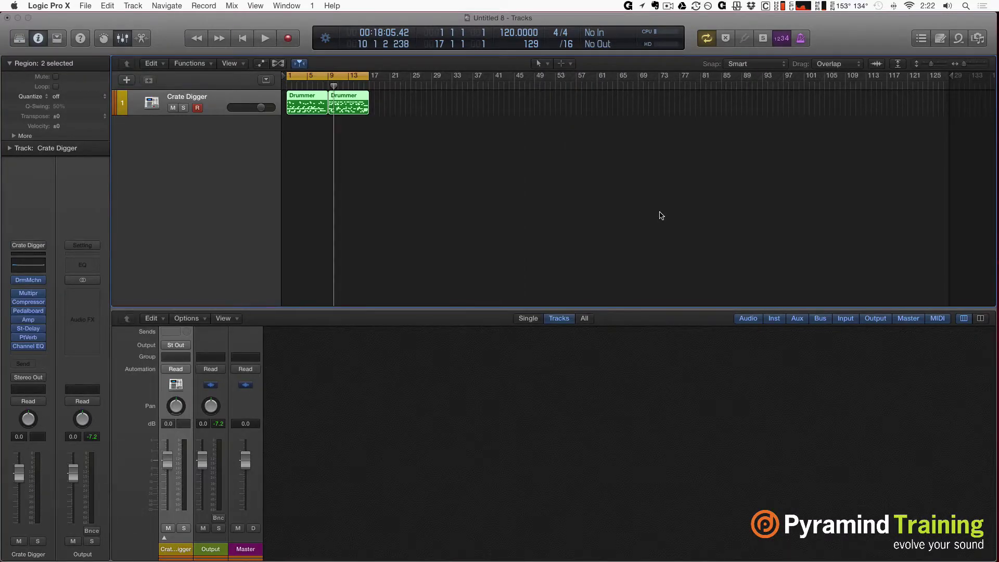
key("p")
left_click(497, 212)
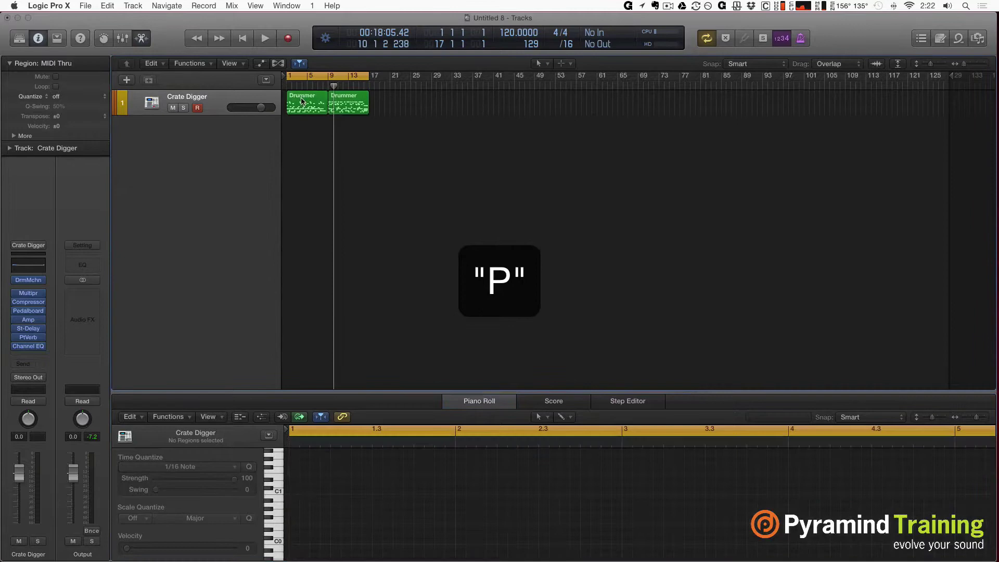
left_click(301, 100)
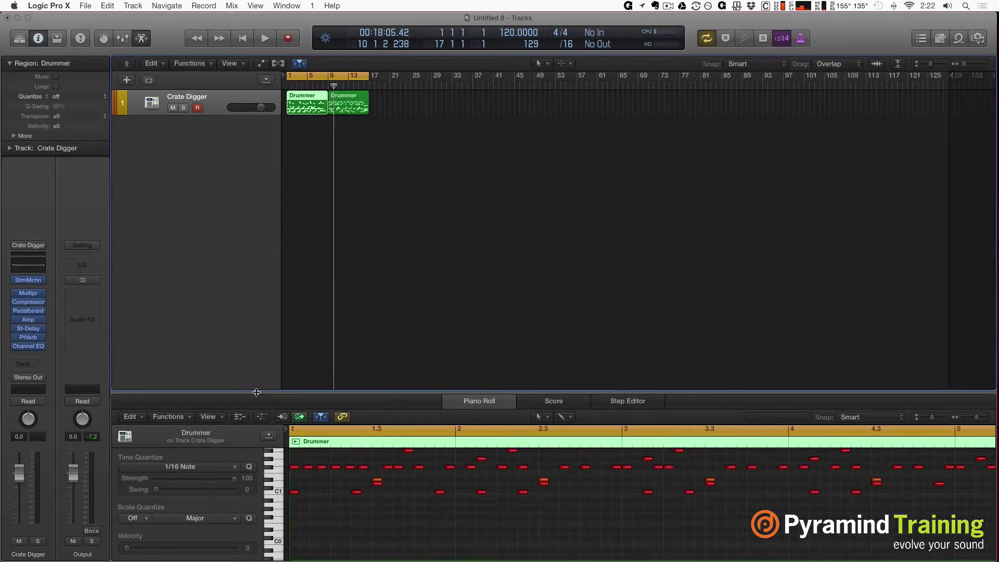
left_click_drag(253, 390, 264, 149)
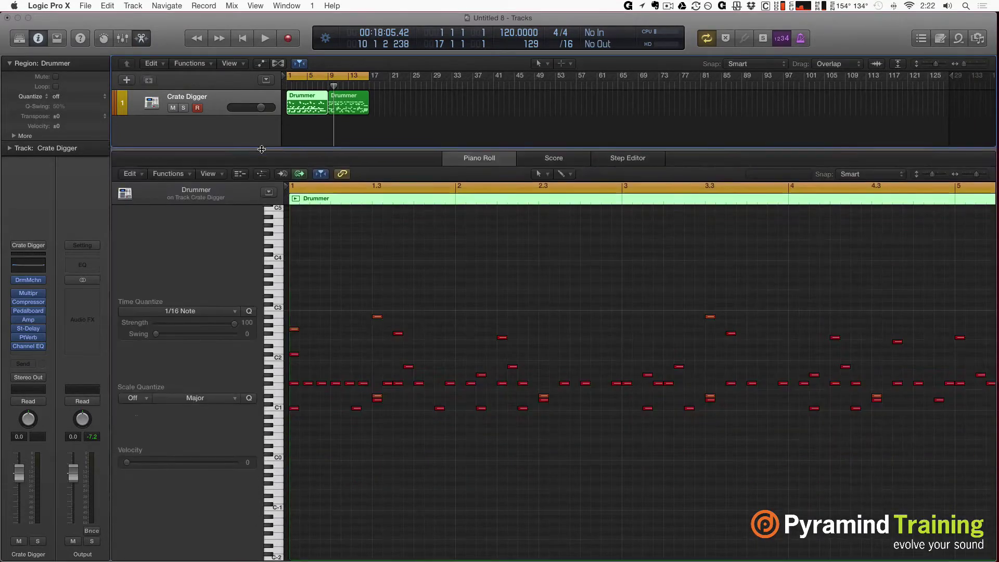
scroll(470, 276, "up", 1)
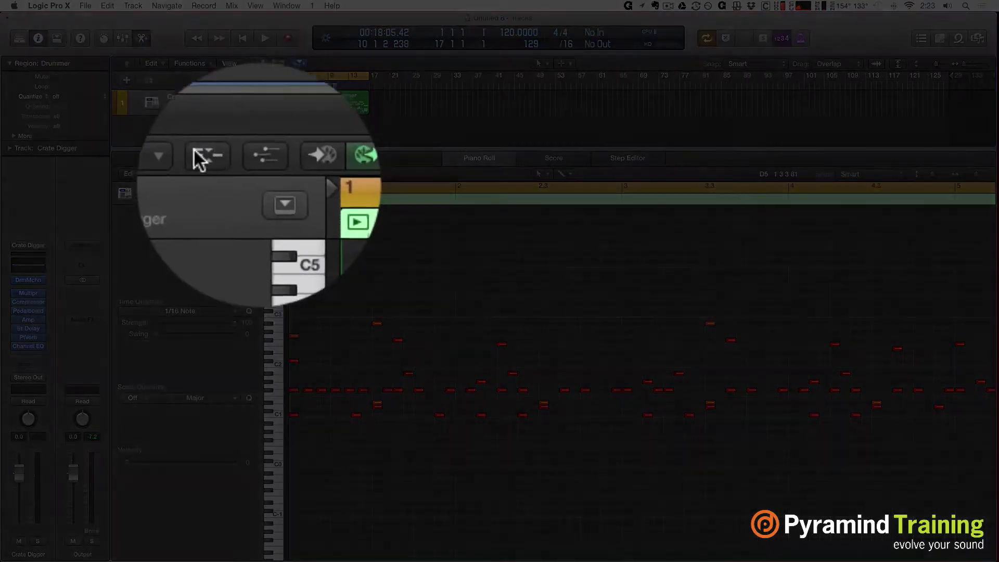
Turn on Collapse Mode so note lanes show Crate Digger drum names like Kick 1
left_click(240, 174)
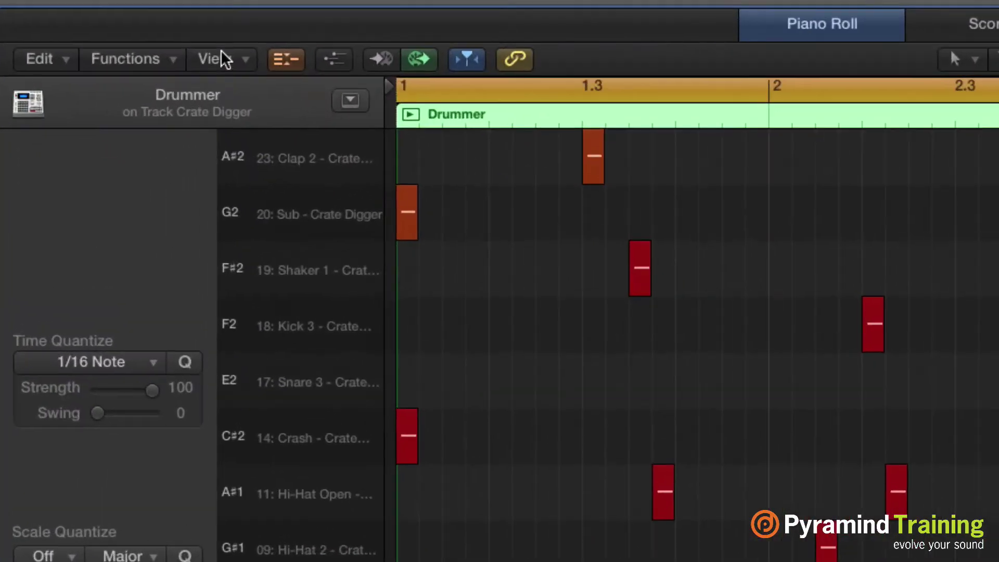
left_click(210, 173)
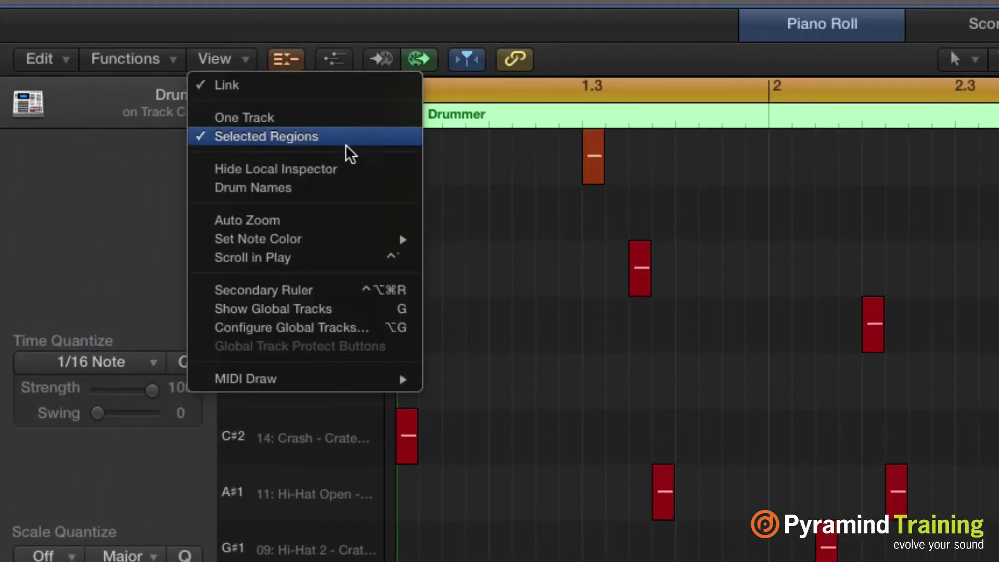
left_click(543, 323)
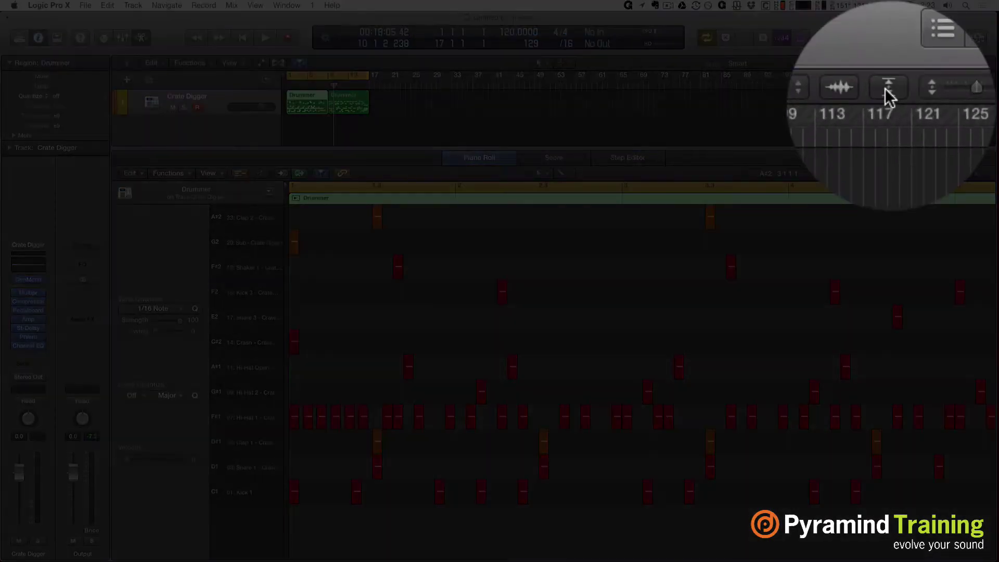
Auto-zoom the track rows and enlarge the track area, dismissing the Save dialog unsaved
left_click(897, 65)
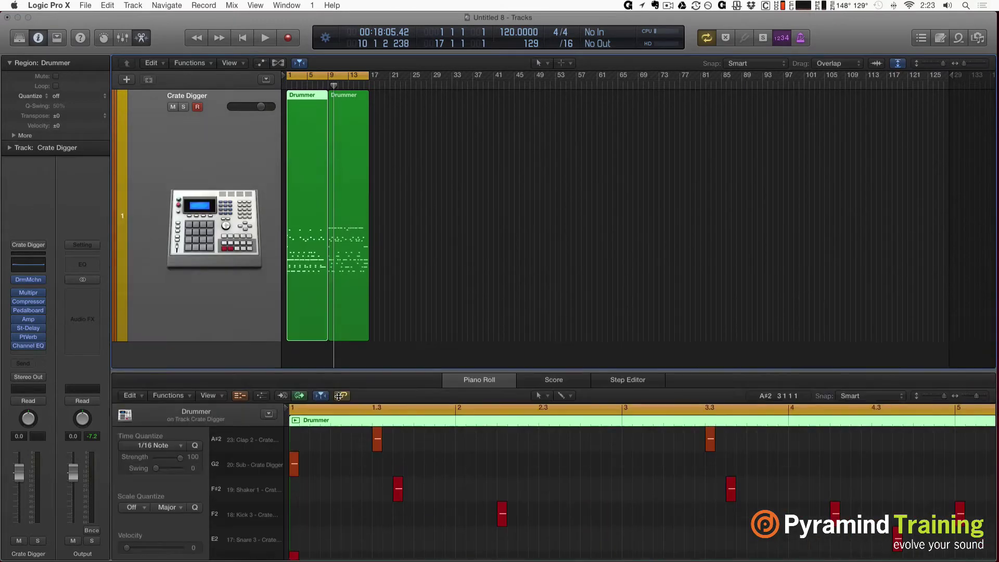
left_click_drag(336, 364, 317, 226)
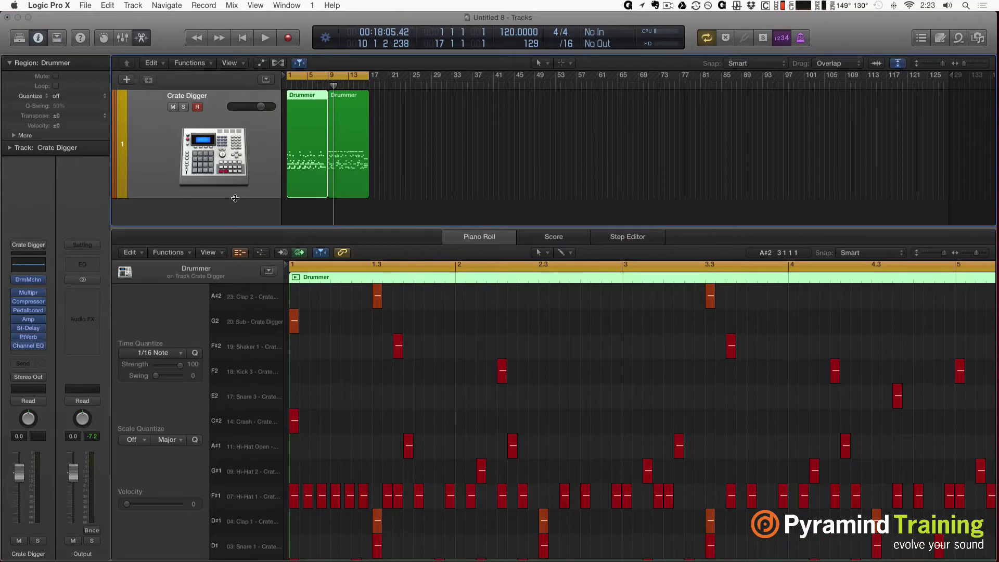
key("super+s")
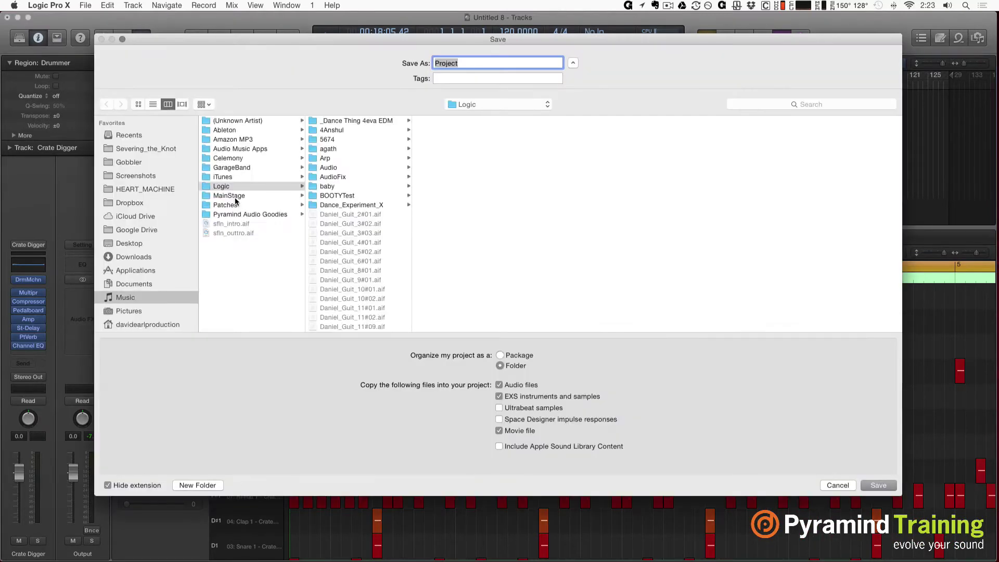
key("Escape")
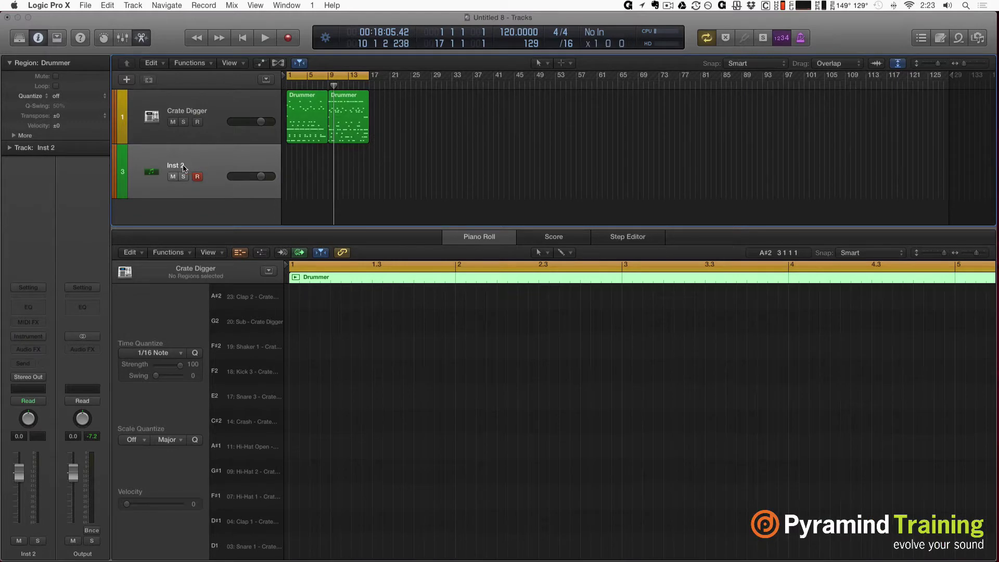
Inspect snare, F#1 and F2 notes across both regions, then select only the second Drummer region
left_click(212, 111)
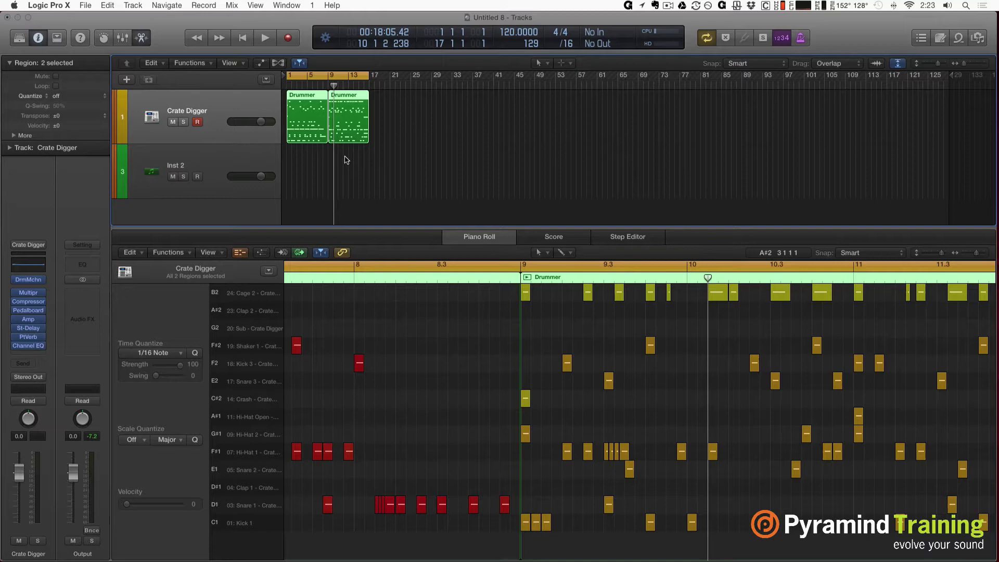
left_click_drag(347, 160, 434, 119)
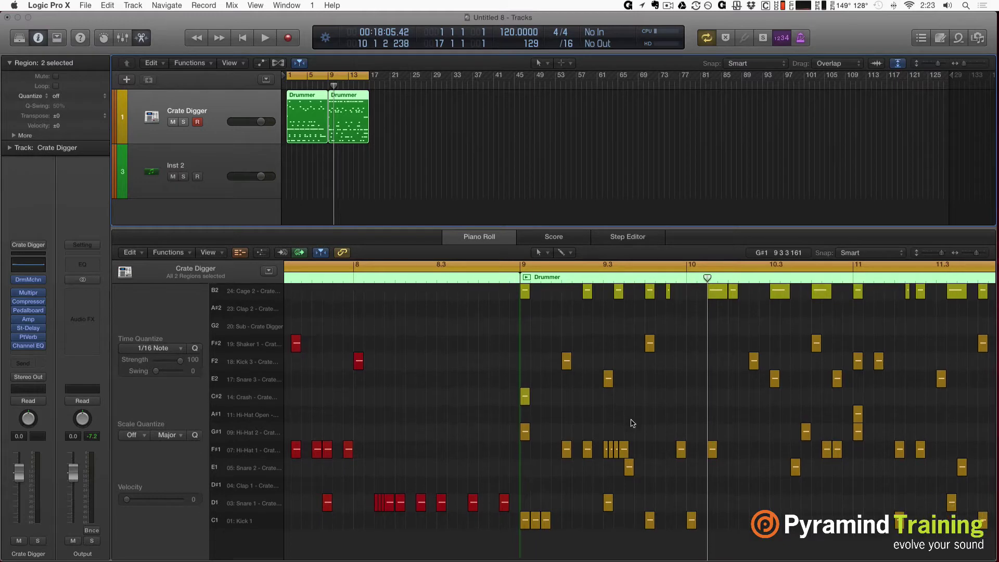
left_click(389, 505)
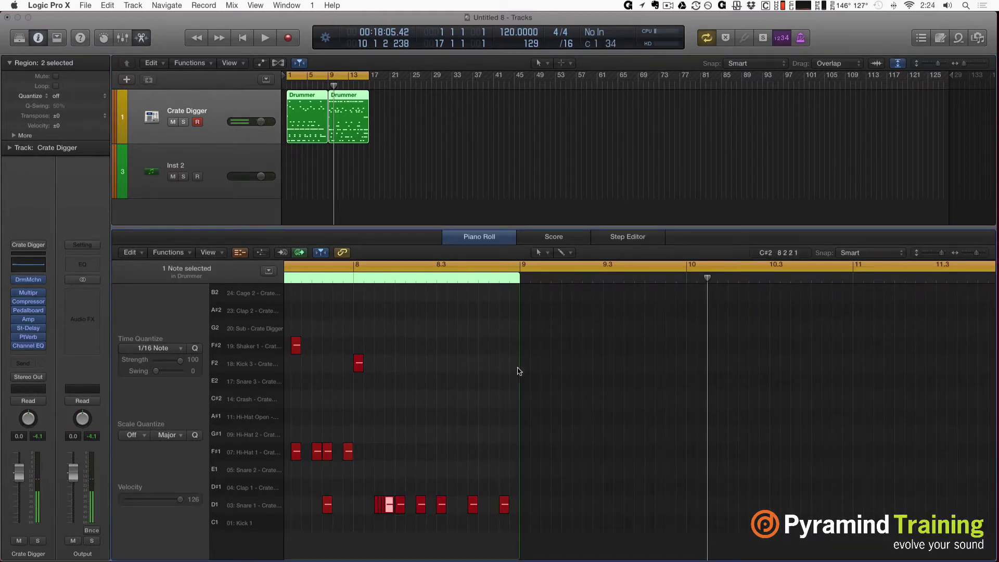
left_click(557, 367)
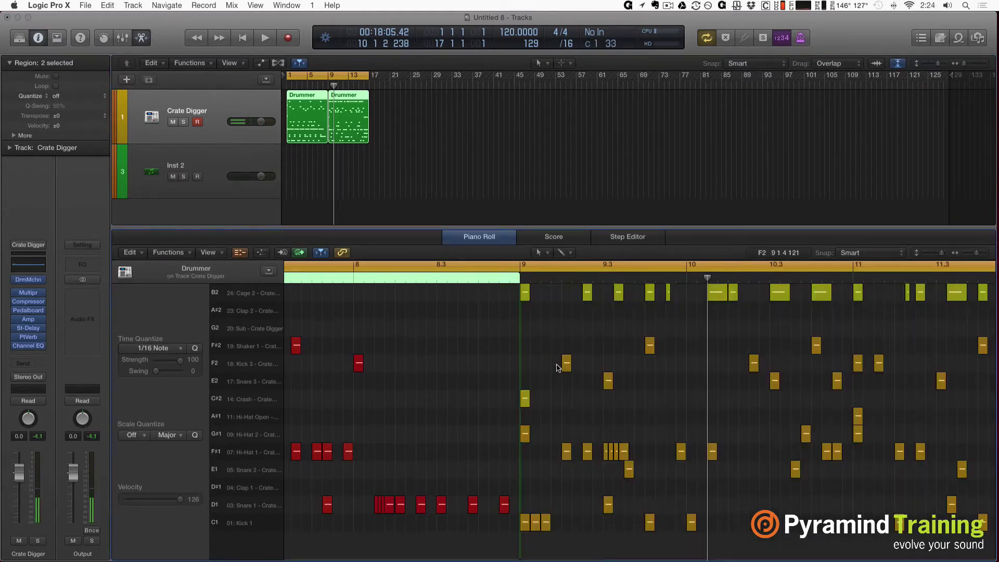
left_click(568, 453)
left_click(619, 392)
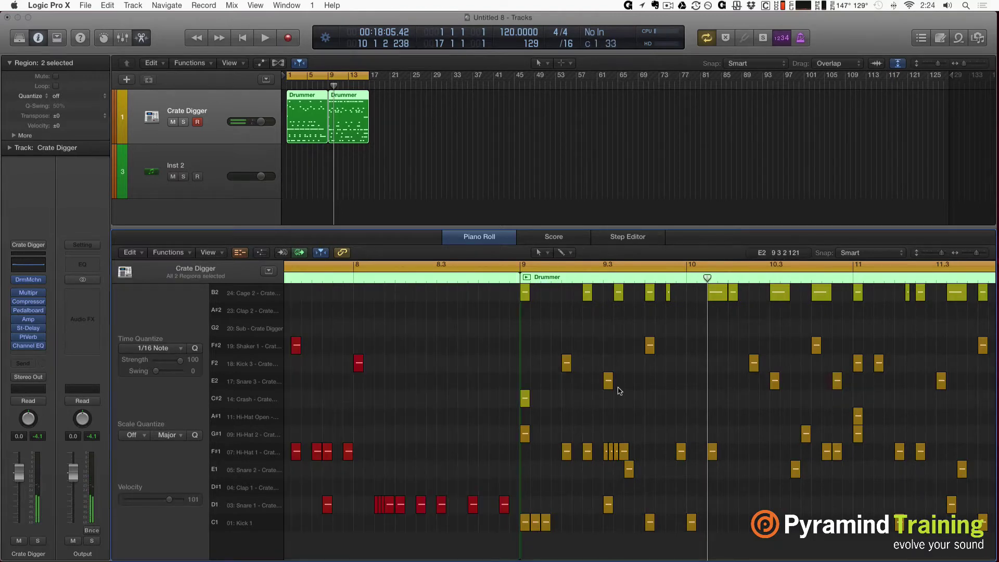
left_click(753, 362)
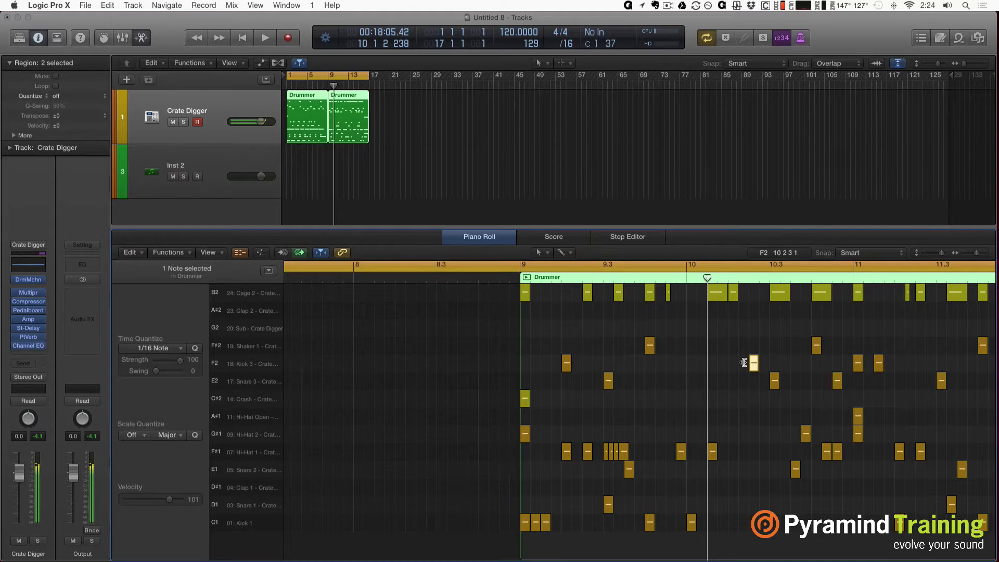
left_click(727, 369)
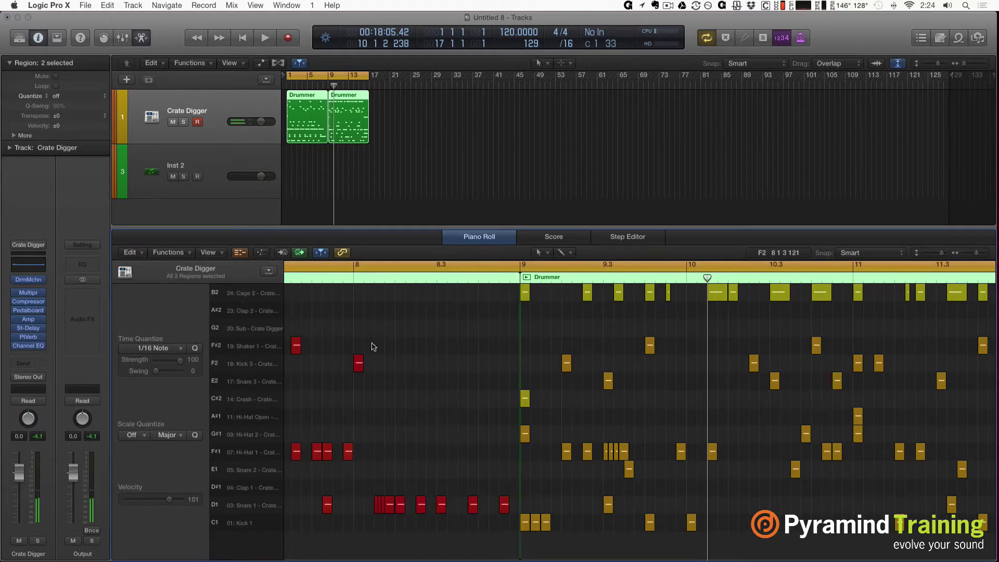
left_click(367, 179)
left_click(358, 131)
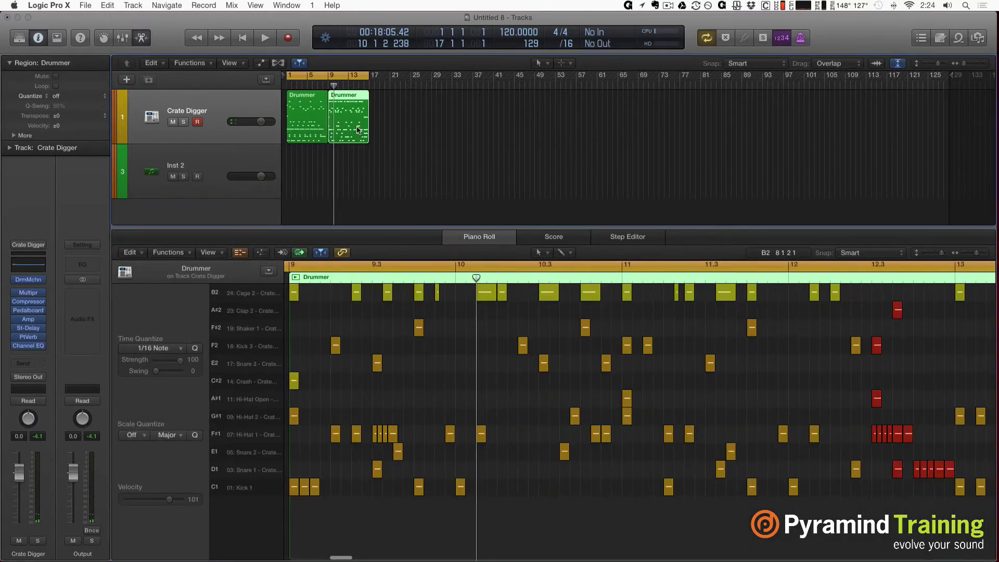
Delete the second region and replace all Hi-Hat 1 notes with one F#1 note at bar 1
key("Delete")
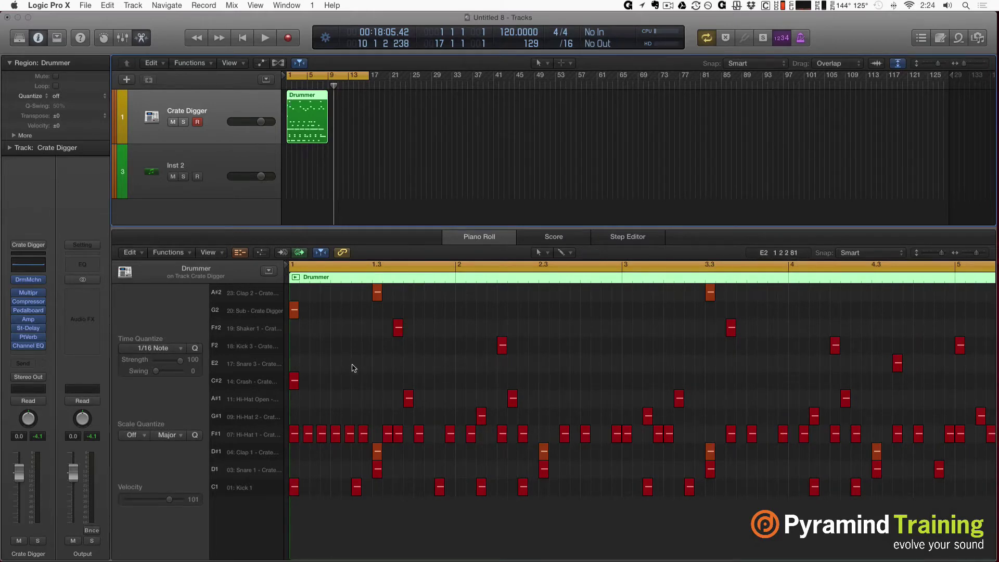
left_click(265, 440)
key("Delete")
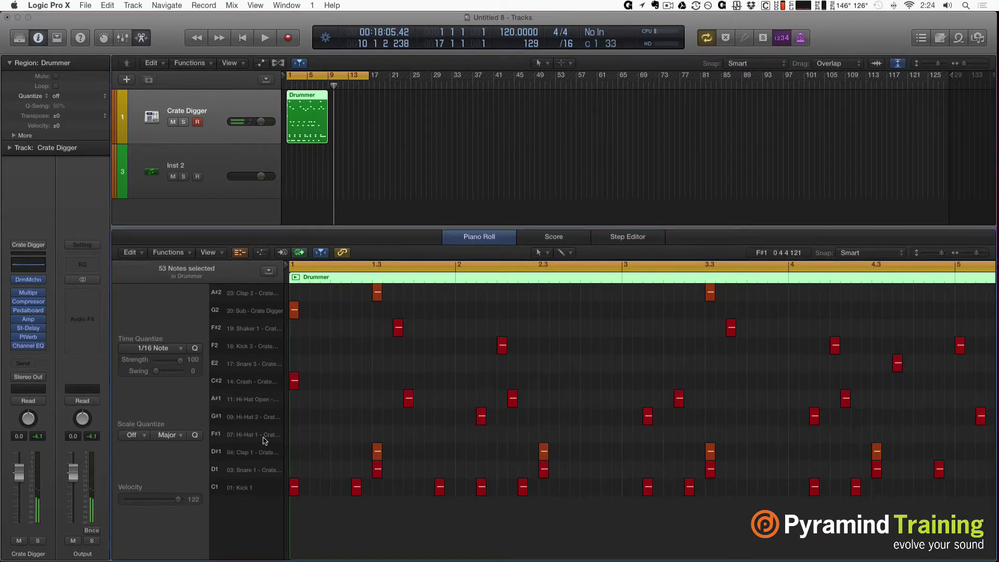
left_click(293, 437)
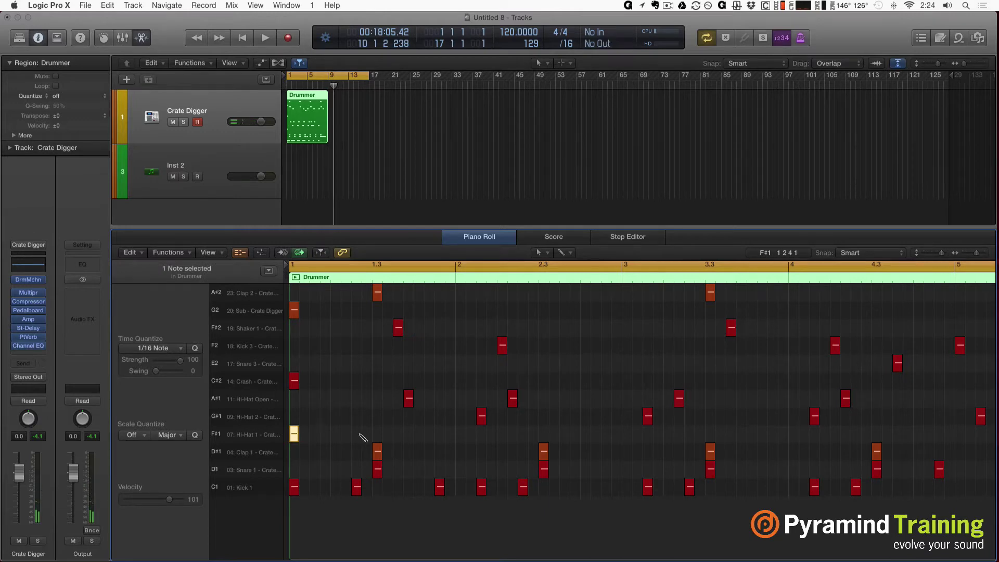
Repeat the hi-hat note three times with Cmd-R, then undo the copies
key("super+r")
key("super+r")
key("super+r")
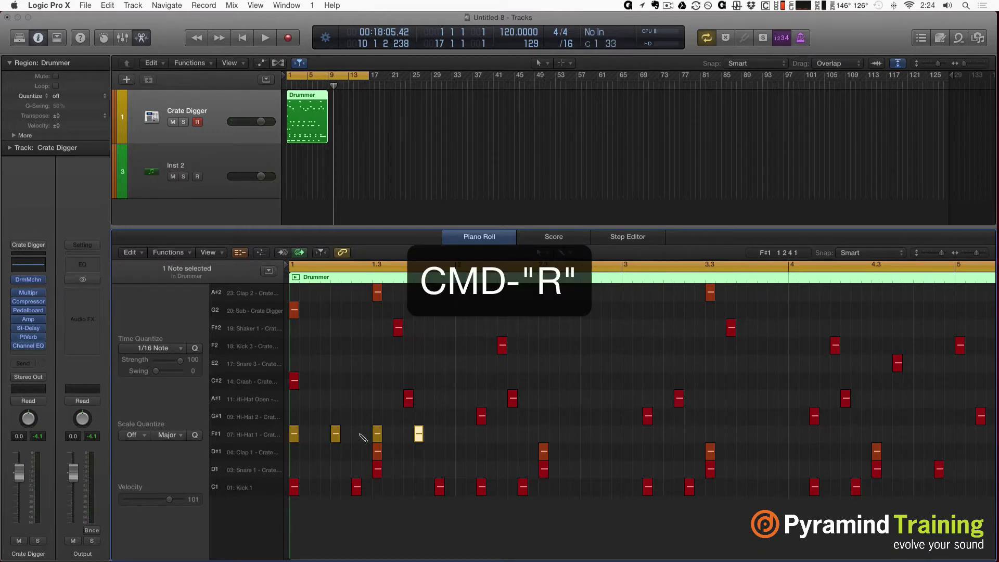
key("super+r")
key("super+r")
key("super+r")
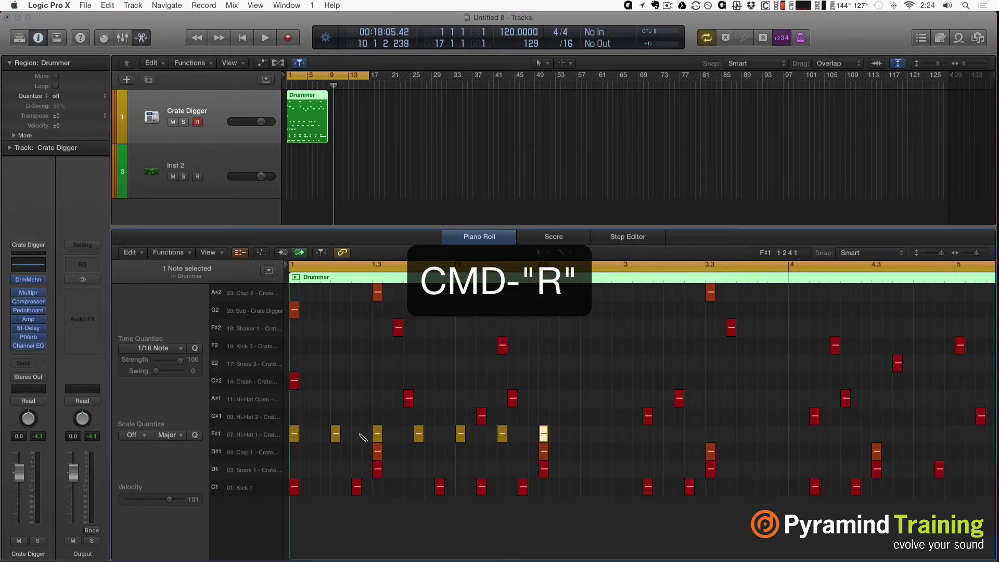
key("super+r")
key("super+z")
key("super+z")
key("super+z")
key("super+z")
key("super+z")
key("super+z")
key("super+z")
key("super+z")
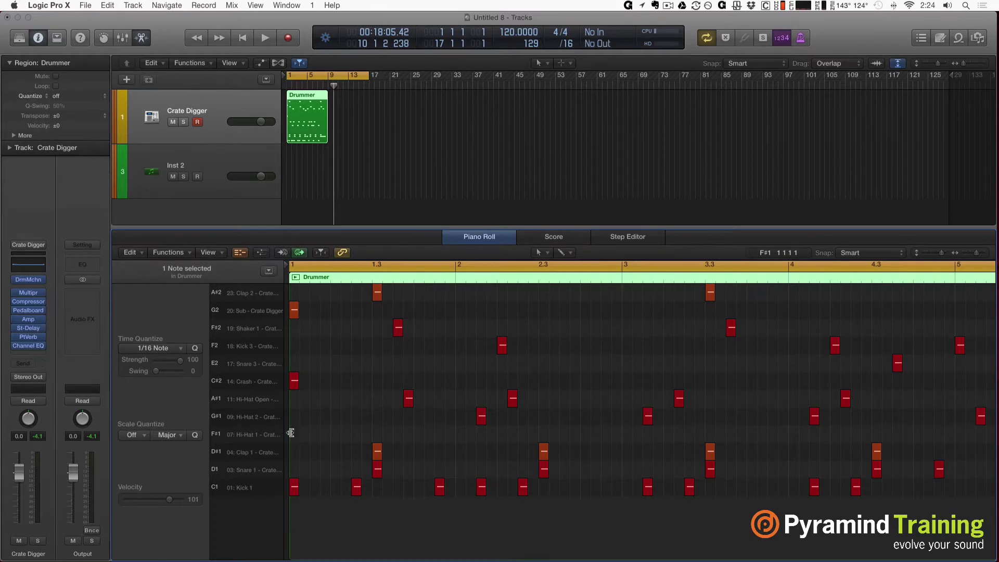
Draw an F#1 hi-hat note at bar 1 and test a Cmd-R duplicate, then undo
mouse_move(292, 435)
left_mouse_down()
mouse_move(316, 442)
mouse_move(297, 443)
left_mouse_up()
key("super+r")
key("super+z")
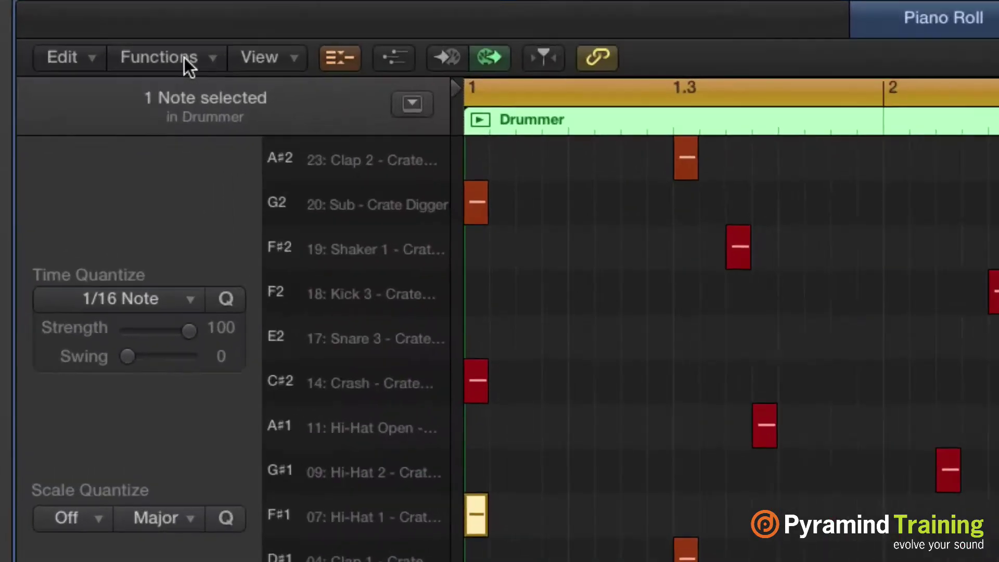
Enable Functions > Time Handles and test repeating the bar-1 hi-hat note, undoing the copies
left_click(177, 252)
left_click(189, 54)
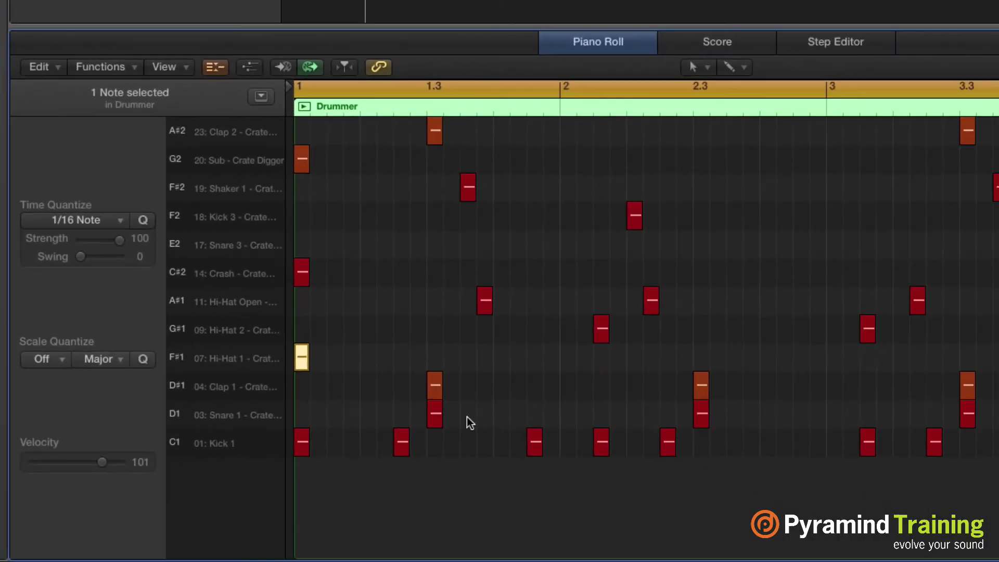
left_click(313, 331)
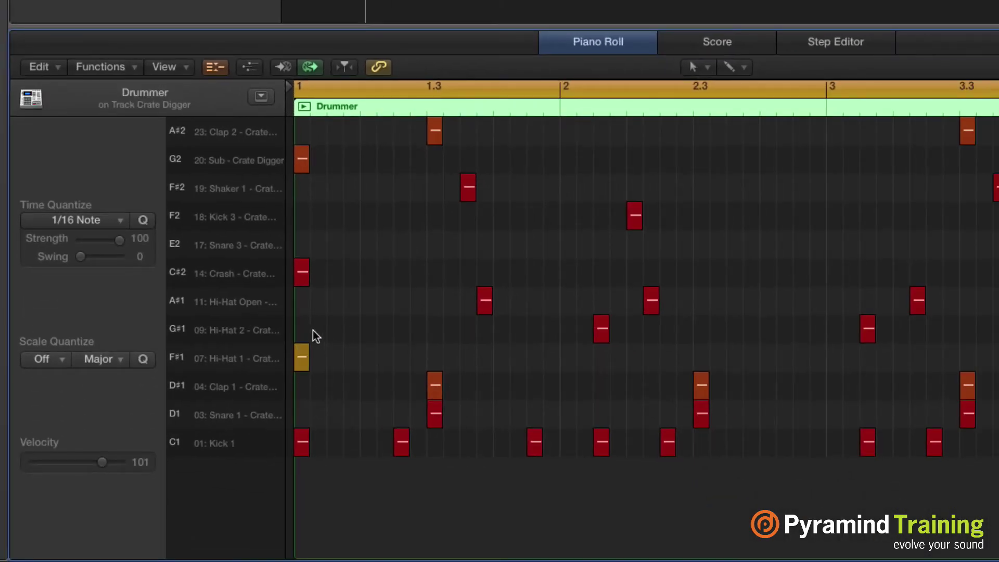
left_click(302, 358)
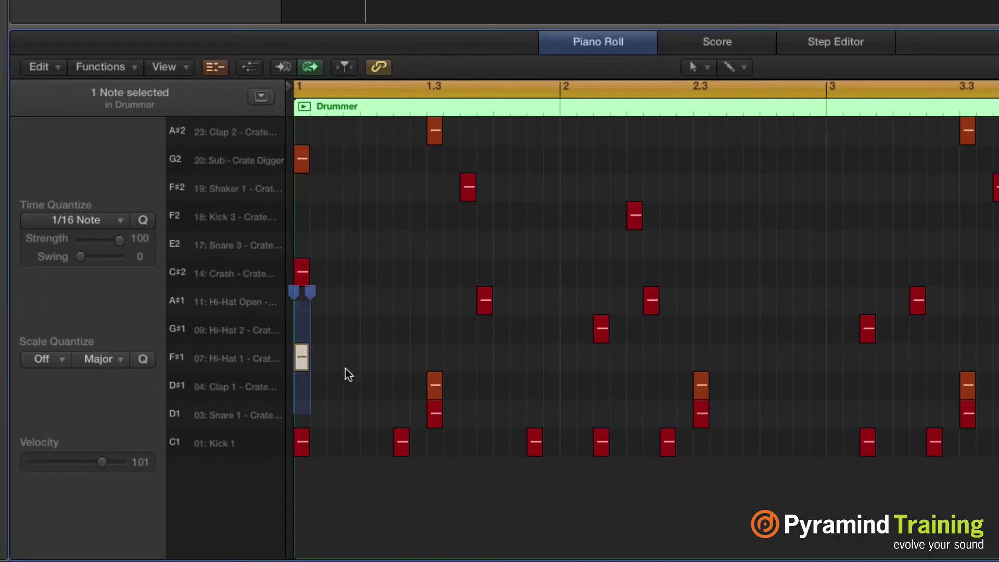
key("super+r")
key("super+r")
key("super+r")
key("super+r")
key("super+r")
key("super+r")
key("super+r")
key("super+r")
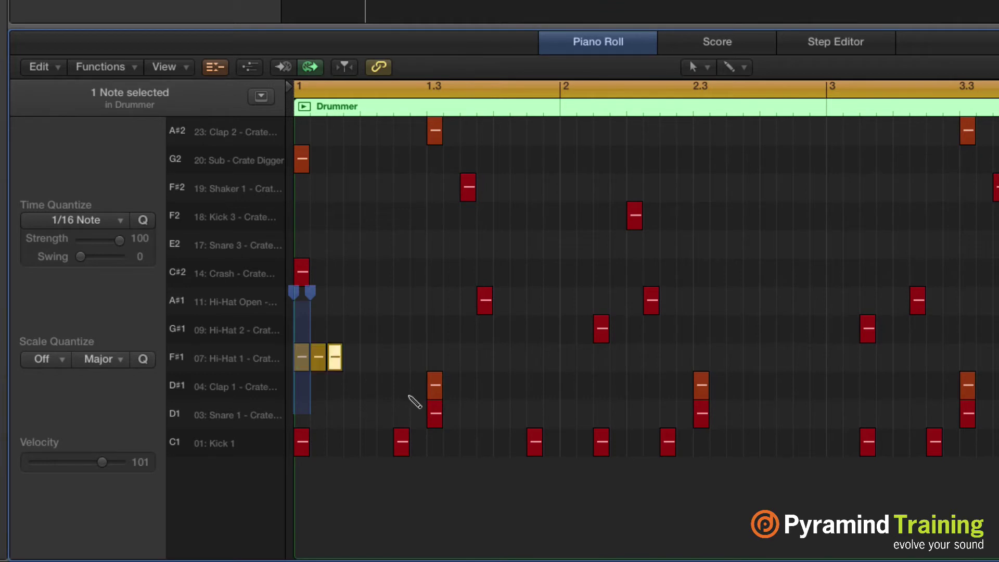
key("super+r")
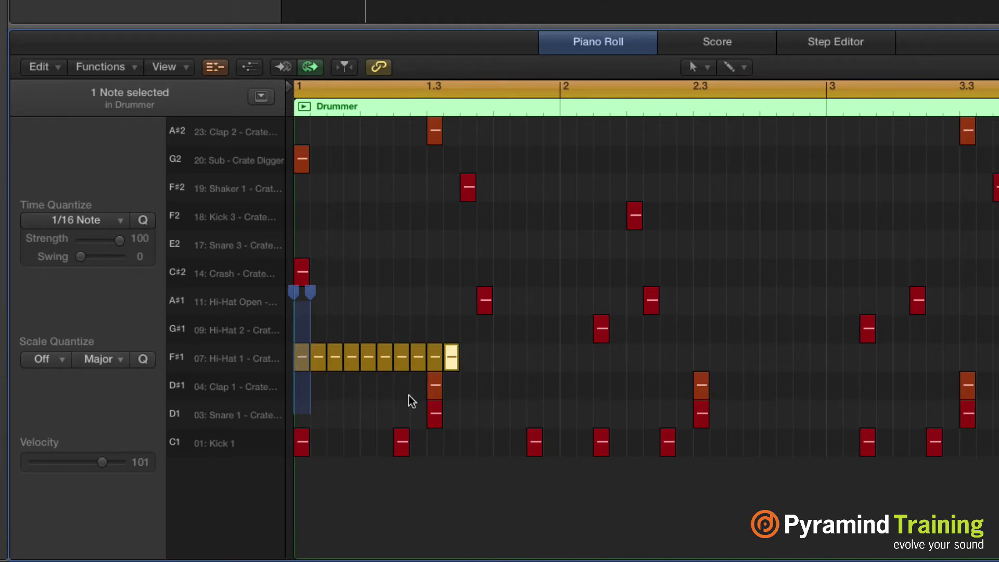
key("super+z")
key("super+z")
key("super+z")
key("super+z")
key("super+z")
key("super+z")
key("super+z")
key("super+z")
key("super+z")
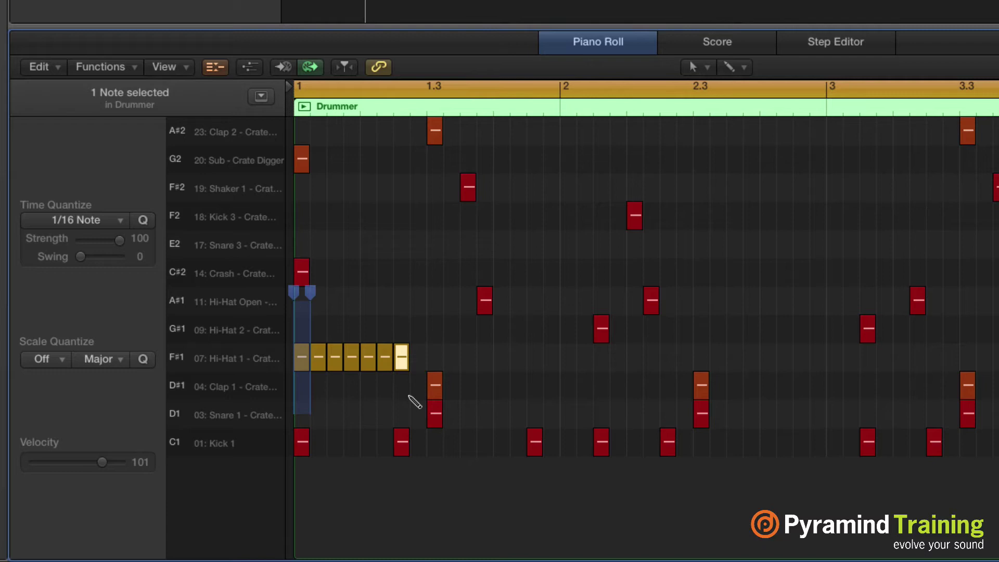
key("super+z")
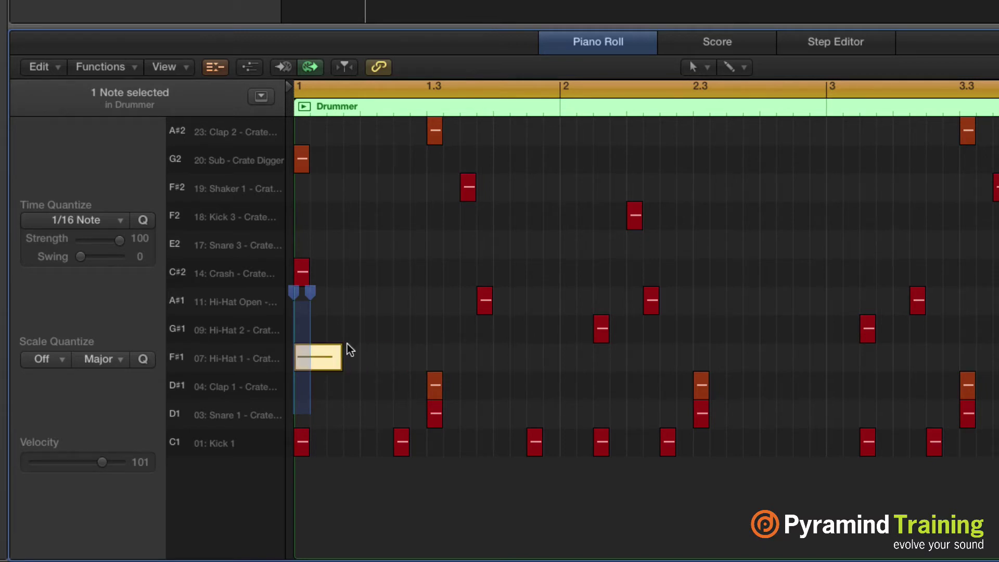
key("super+z")
Select the bar-1 hi-hat and kick notes together and test repeating the pair, undoing it
left_click(333, 328)
left_click_drag(328, 332, 298, 470)
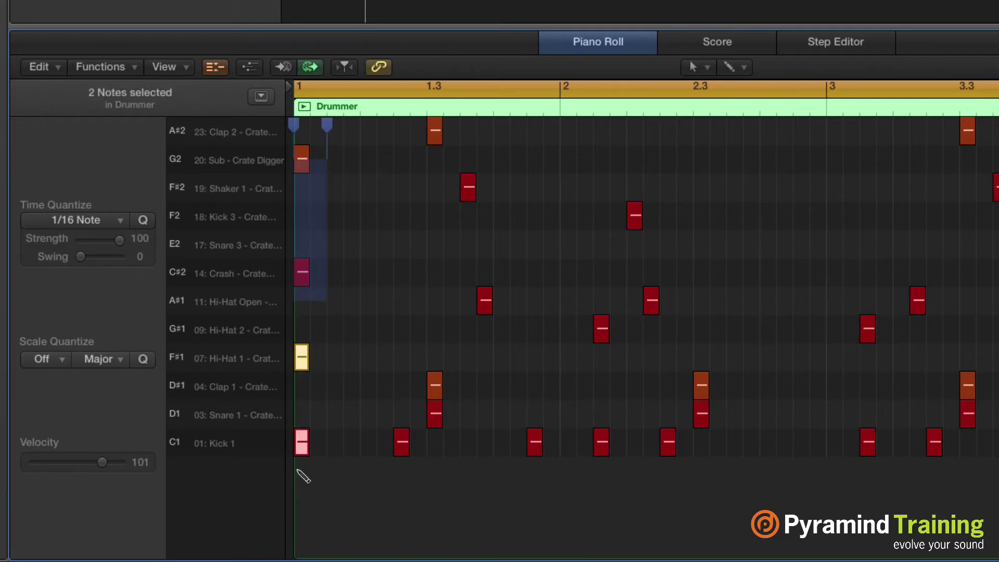
key("super+r")
key("super+r")
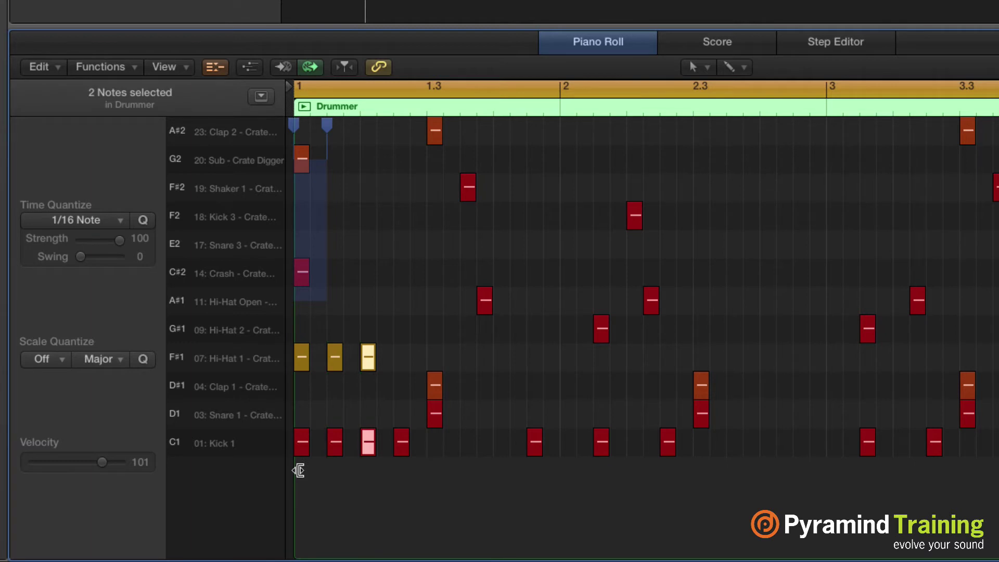
key("super+z")
key("super+z")
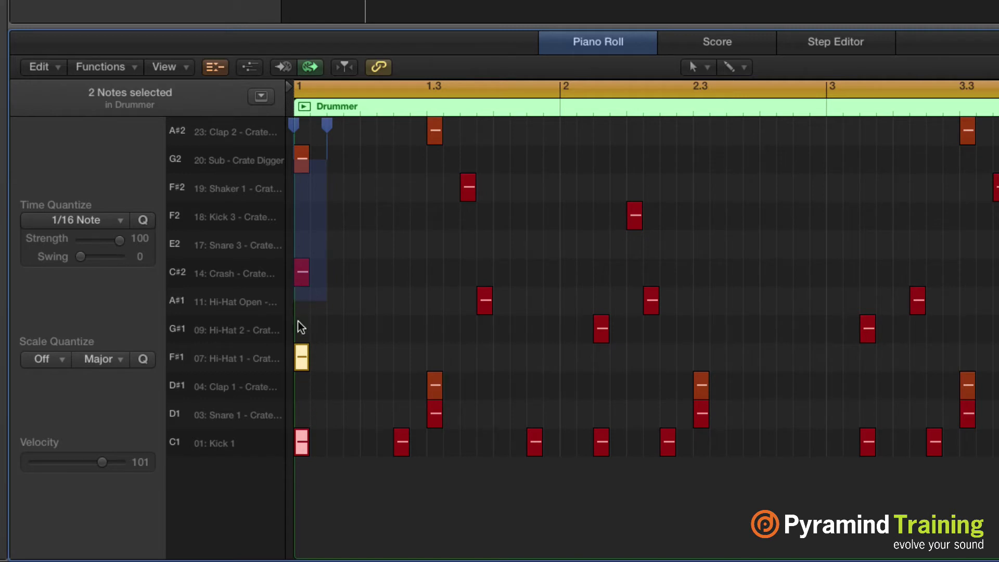
mouse_move(298, 323)
left_mouse_down()
mouse_move(341, 458)
mouse_move(326, 457)
left_mouse_up()
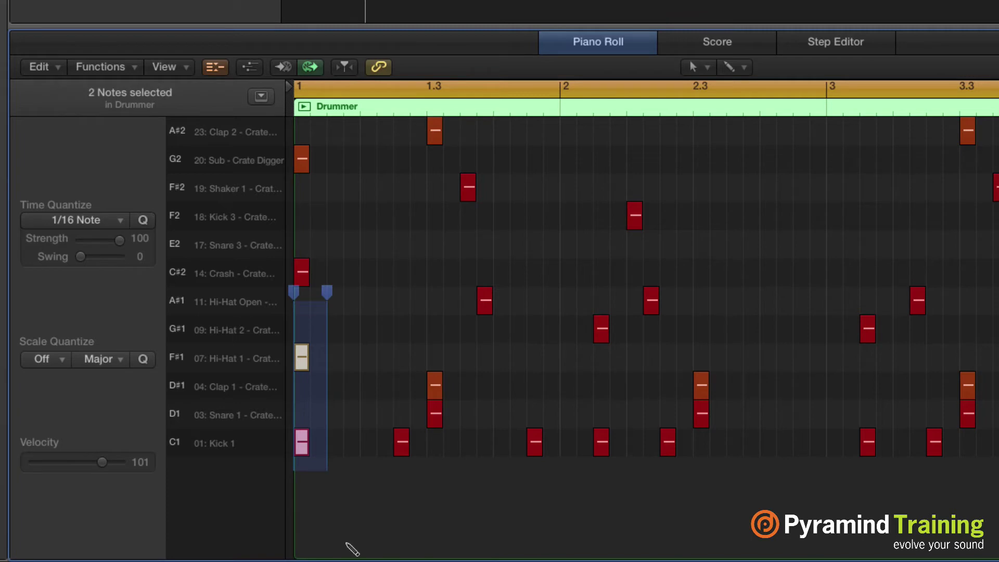
key("super+r")
key("super+z")
Narrow the time handles to the notes' width and test repeats of the pair, then undo
left_click_drag(330, 326, 310, 327)
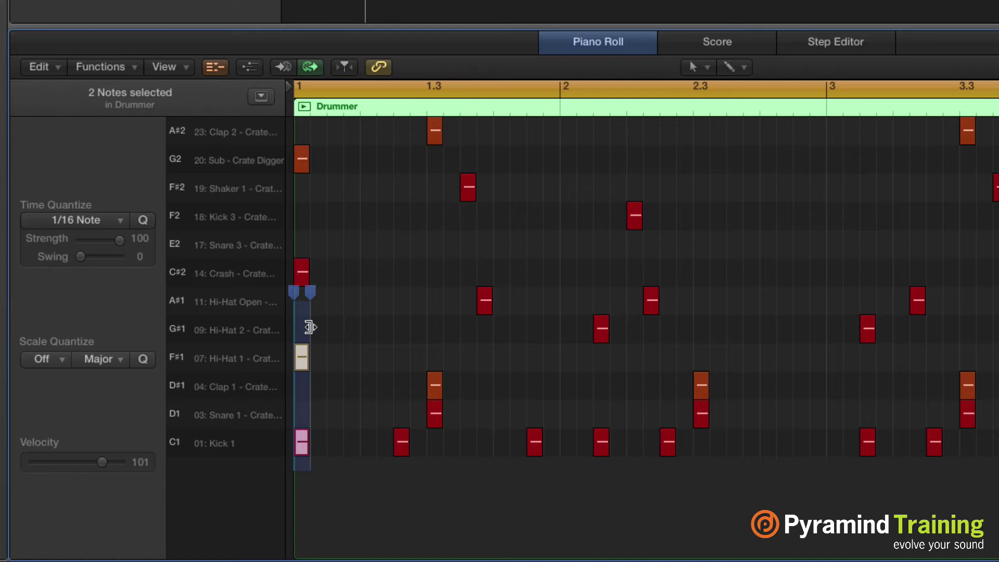
key("super+r")
key("super+r")
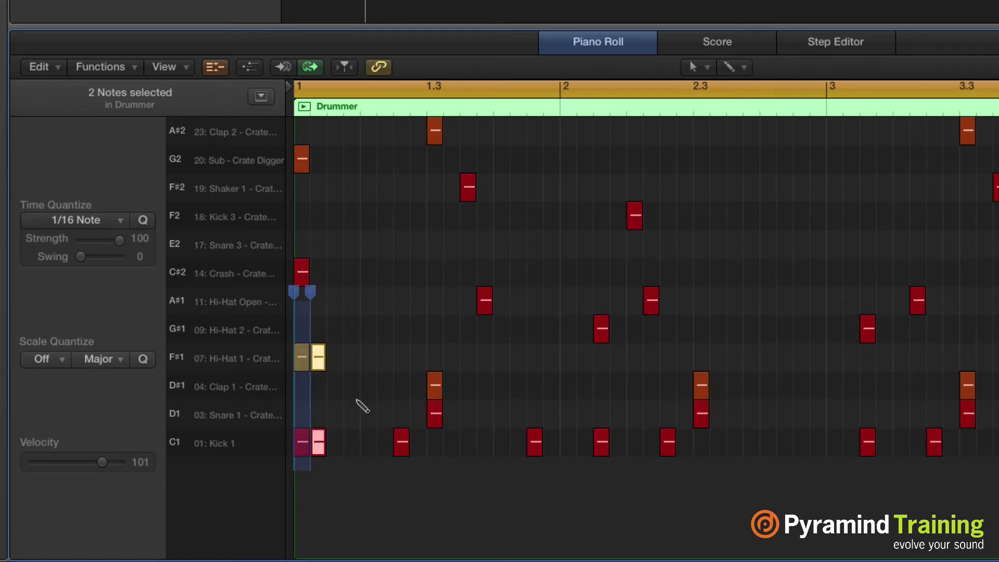
key("super+r")
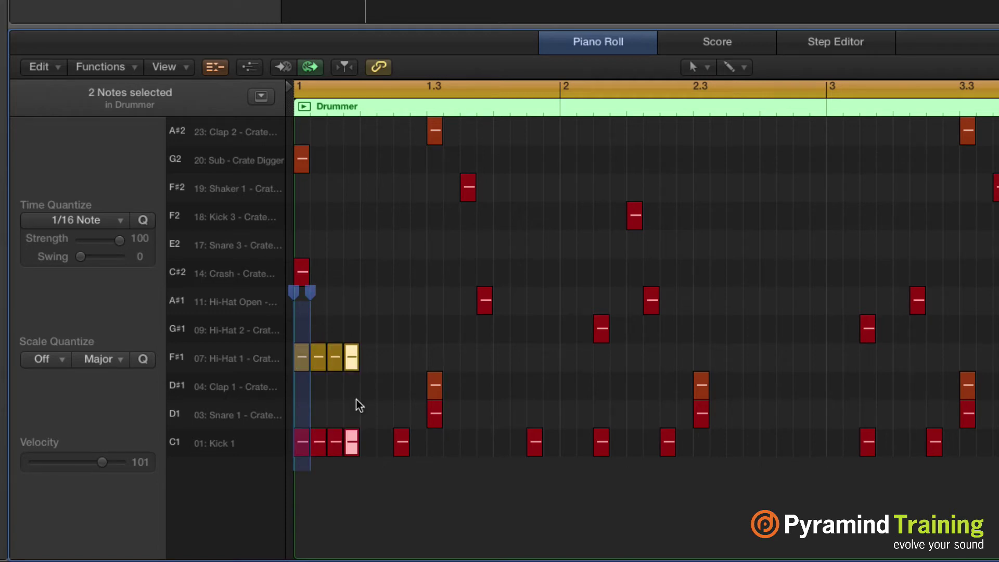
key("super+z")
key("super+z")
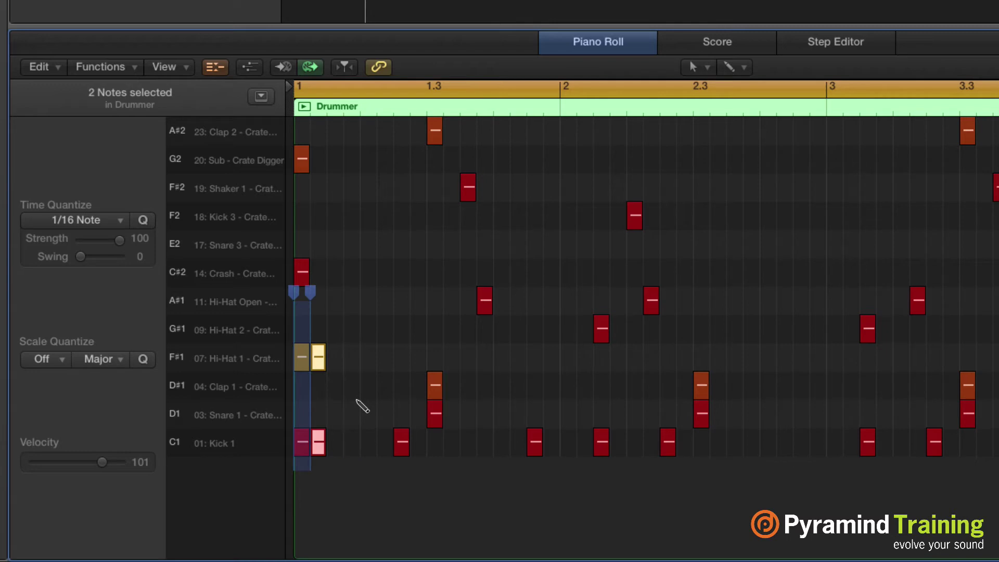
key("super+z")
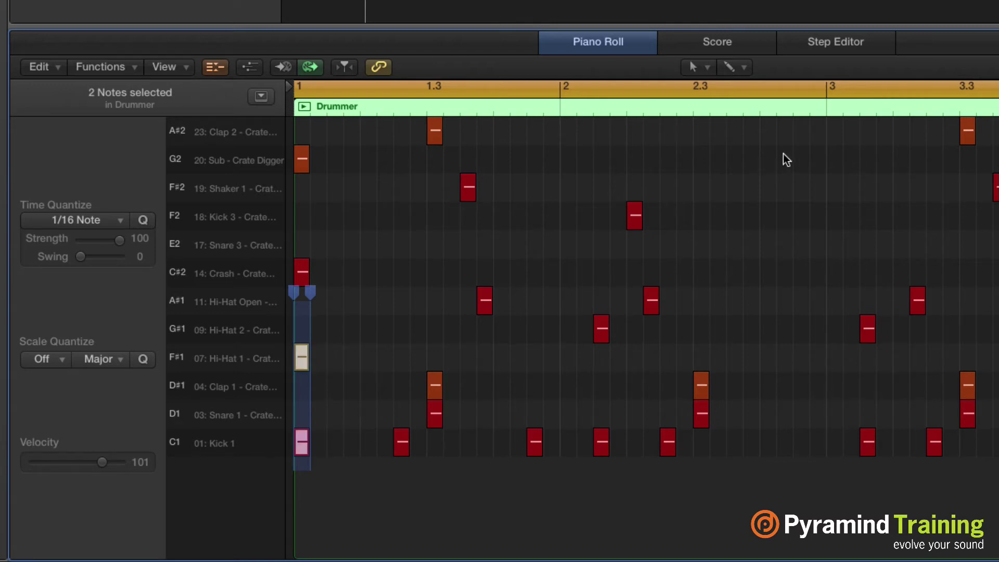
left_click_drag(819, 127, 643, 303)
left_click_drag(494, 406, 287, 478)
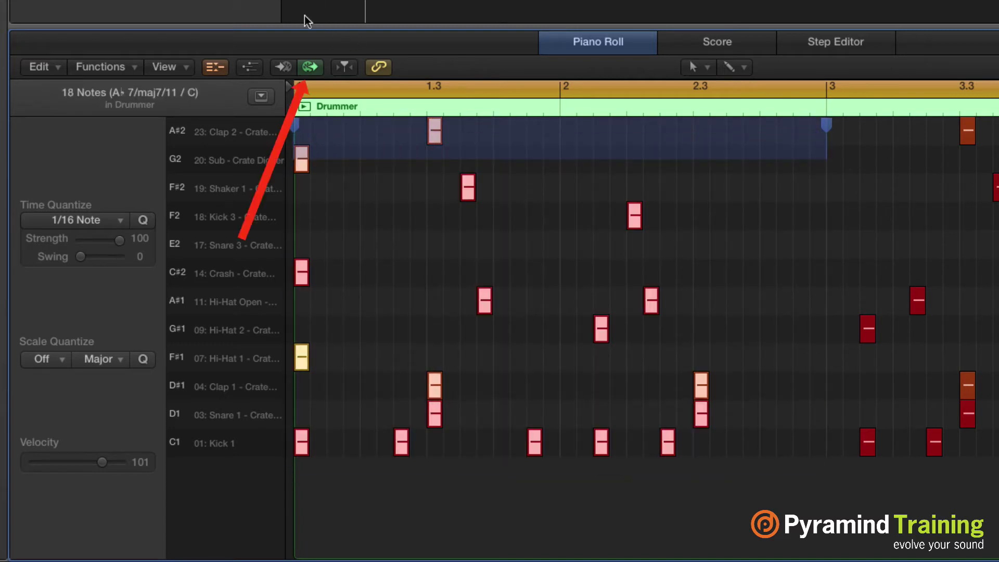
left_click(307, 67)
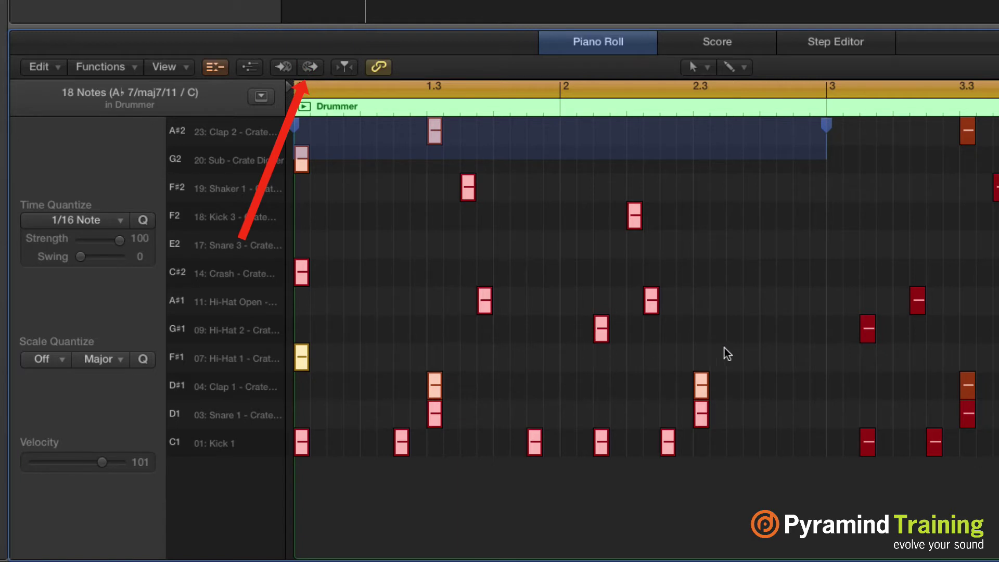
left_click(776, 276)
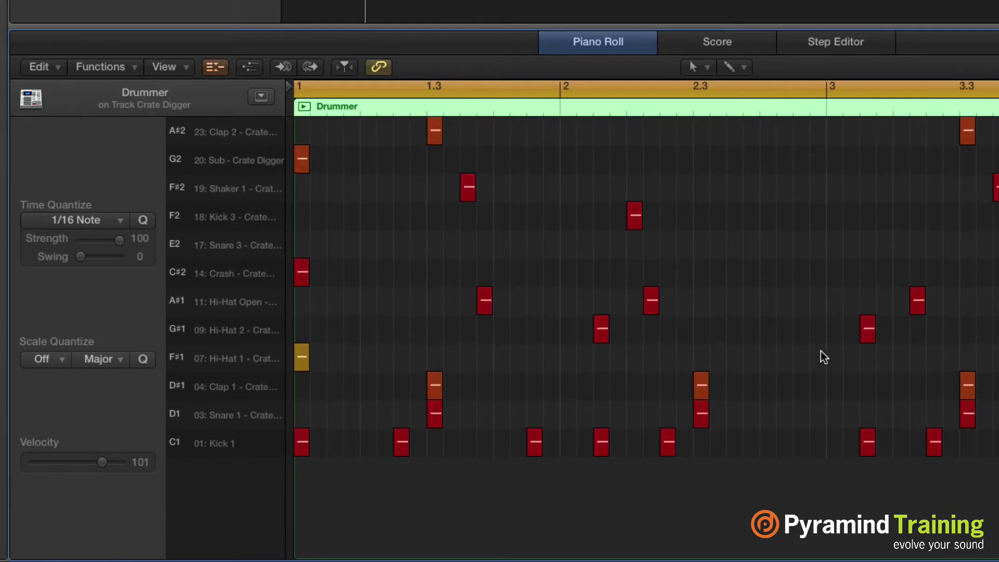
left_click_drag(812, 353, 295, 513)
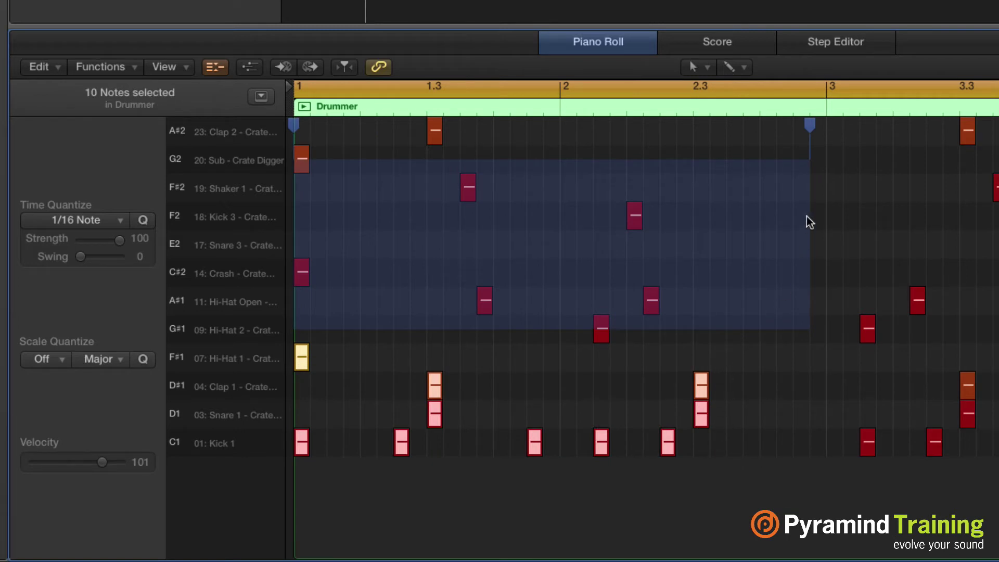
mouse_move(808, 124)
left_mouse_down()
mouse_move(615, 139)
mouse_move(627, 142)
left_mouse_up()
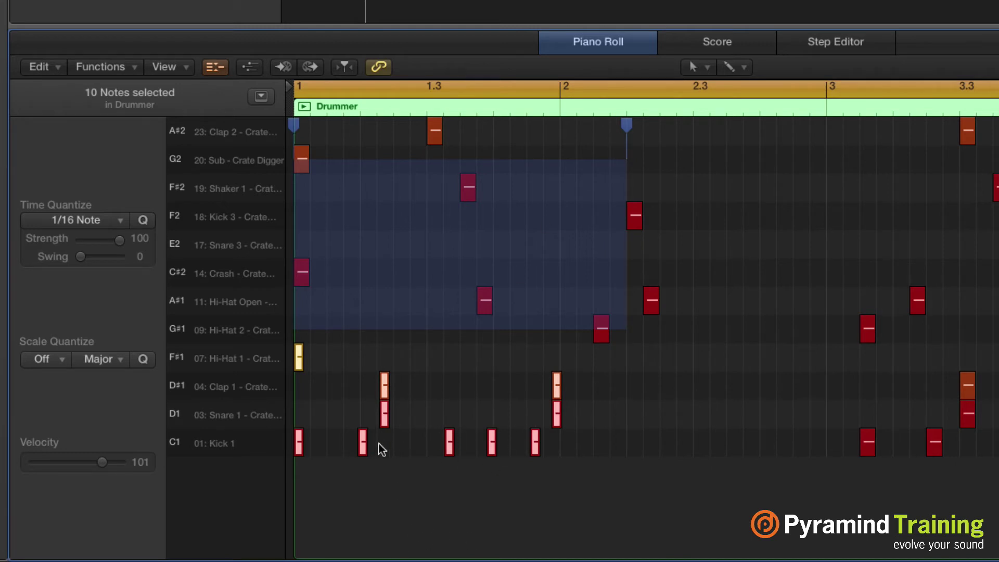
key("super+z")
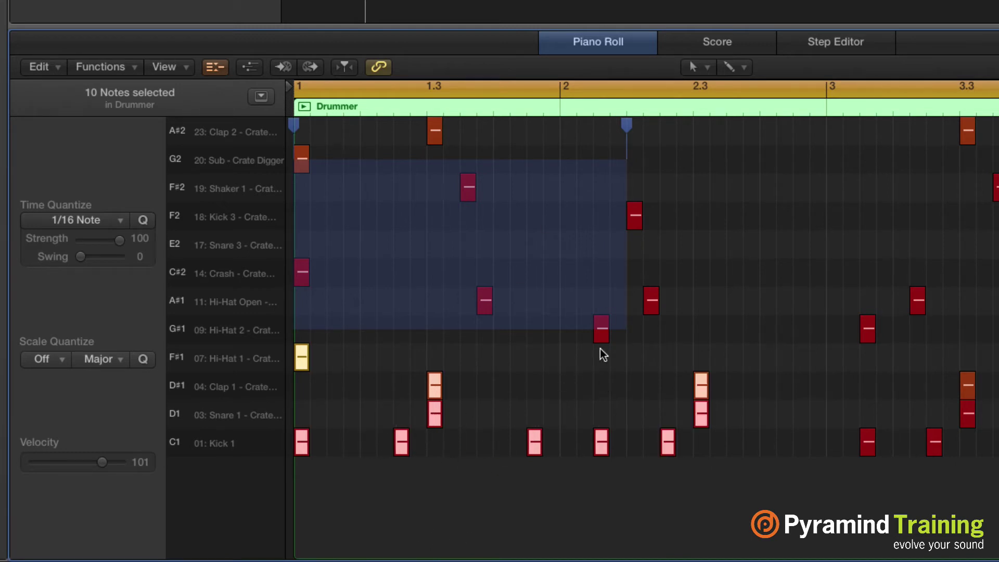
left_click_drag(628, 126, 693, 127)
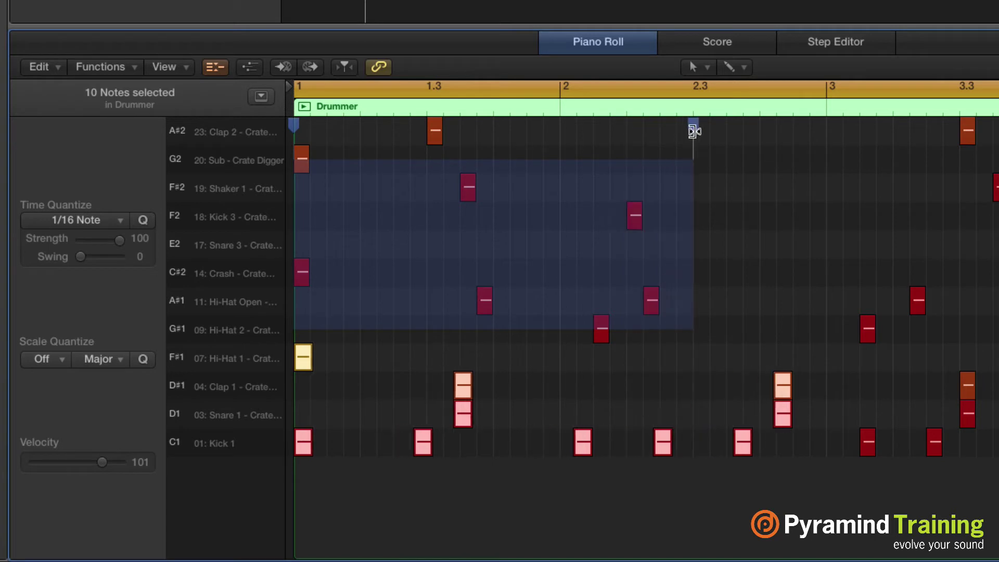
key("super+z")
left_click(770, 225)
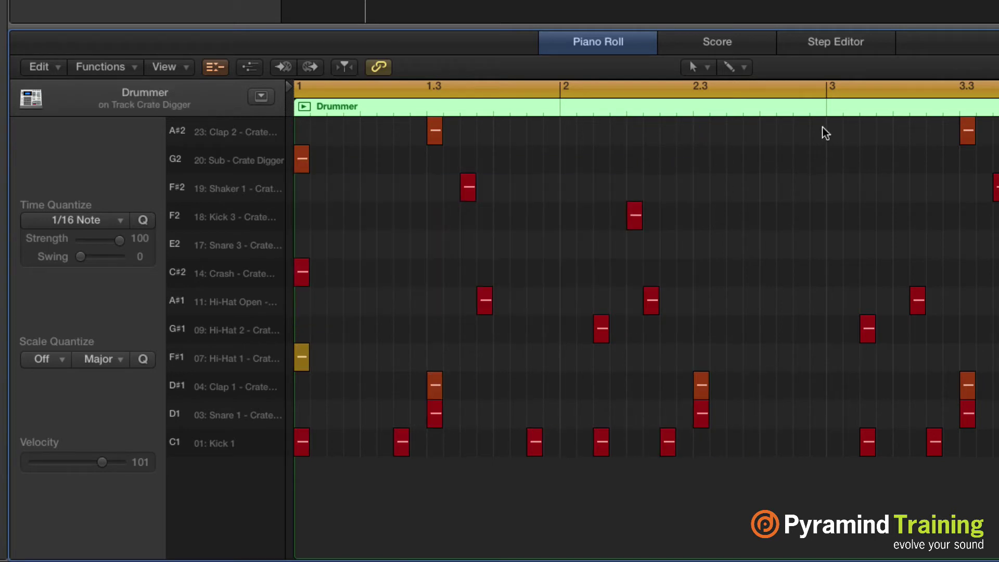
left_click_drag(823, 130, 279, 464)
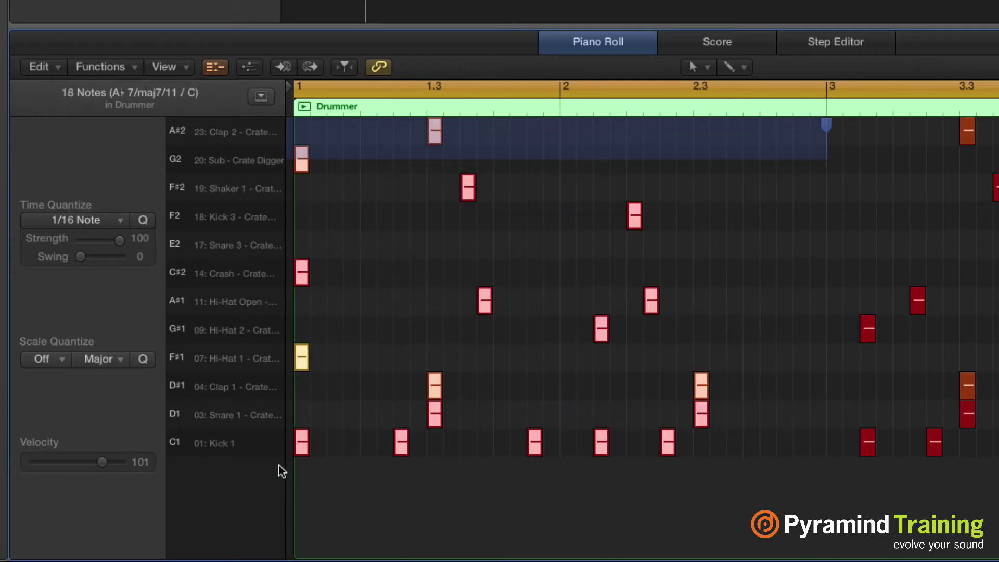
Select all notes in bars 1–3 and narrow the time-handle range to end at bar 2
left_click(827, 157)
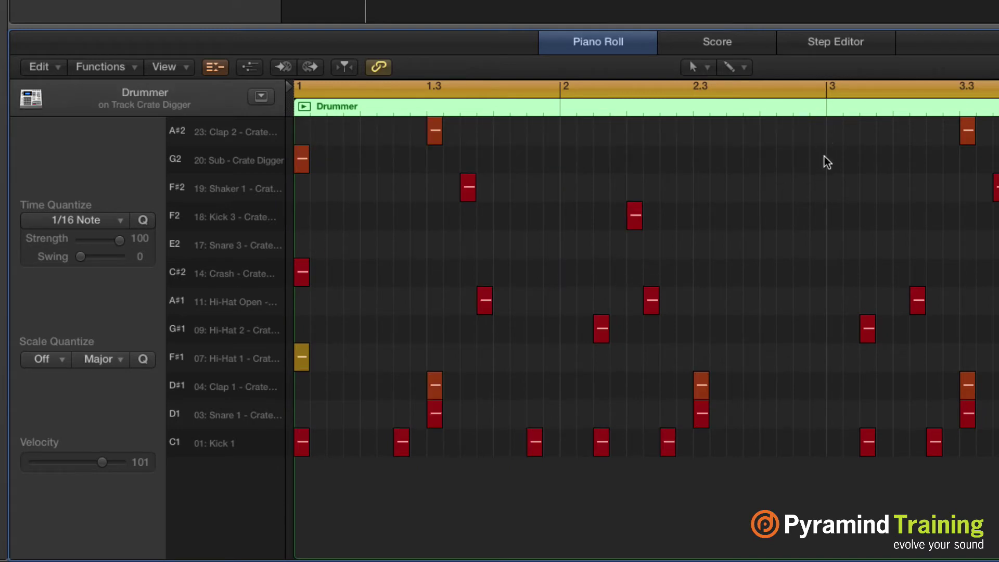
left_click_drag(821, 128, 283, 497)
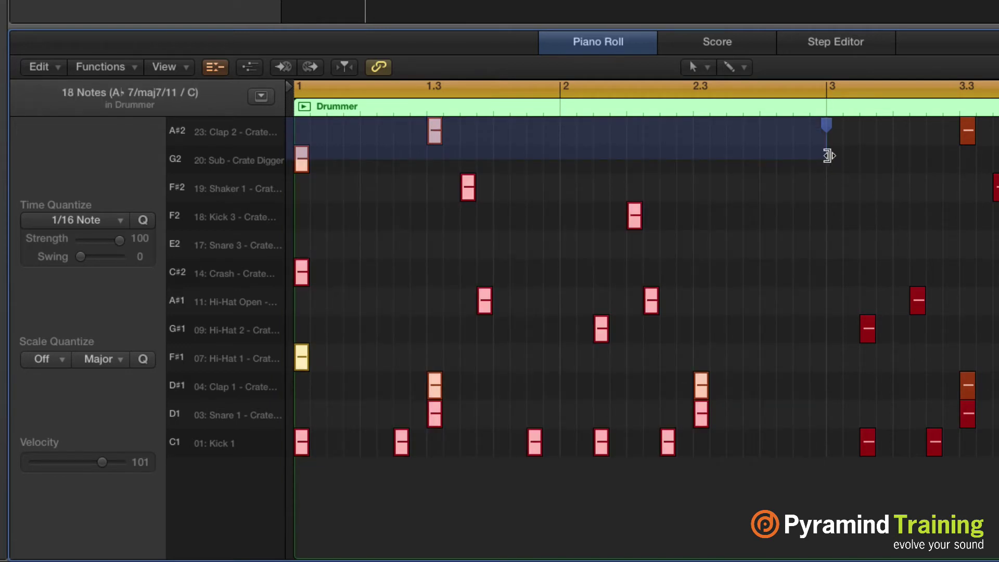
left_click_drag(827, 155, 562, 173)
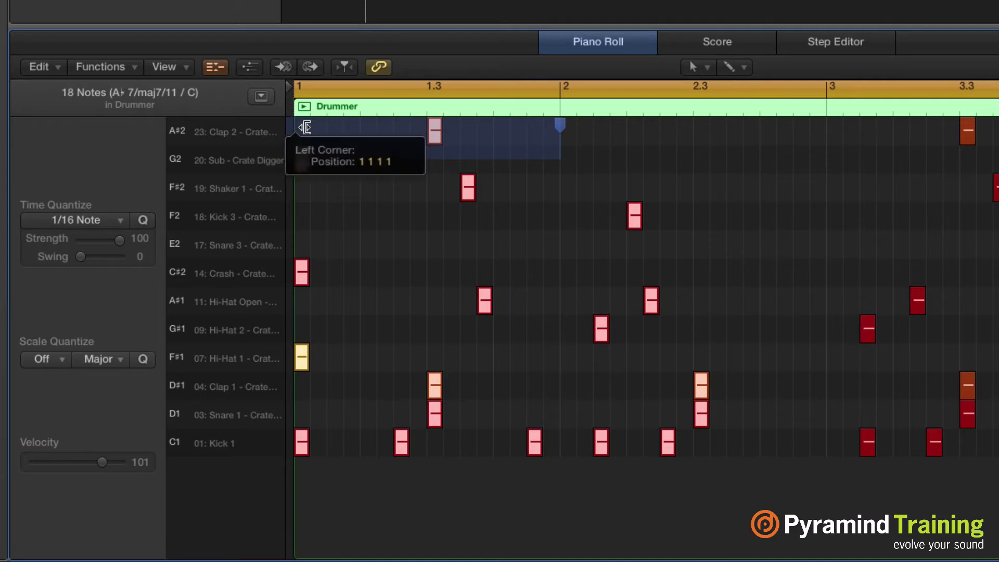
left_click_drag(301, 131, 829, 475)
left_click(581, 192)
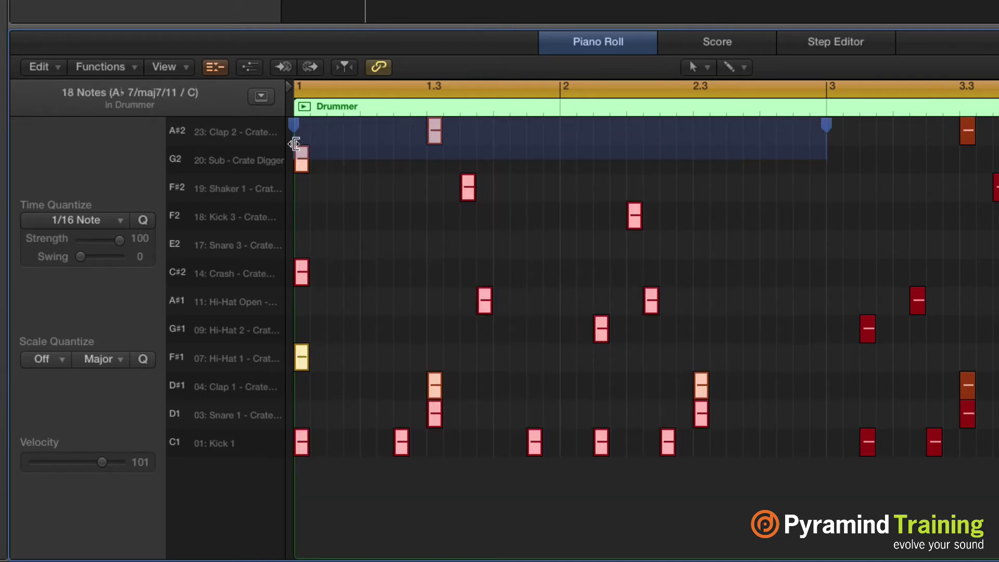
Keep the range at bars 1–2 and drag its left edge past the right to reverse the notes
left_click_drag(294, 144, 557, 154)
key("super+z")
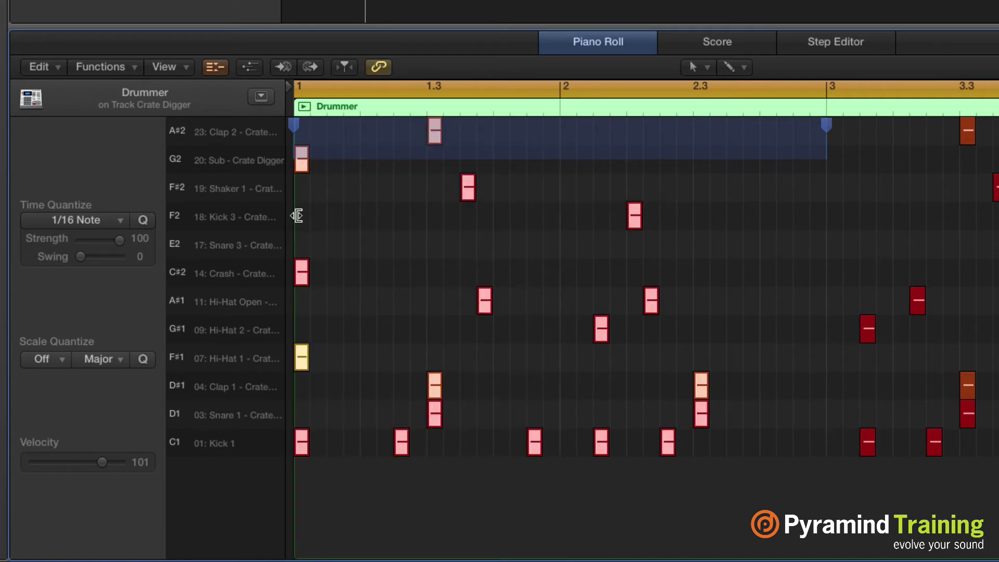
mouse_move(294, 224)
left_mouse_down()
mouse_move(328, 224)
mouse_move(295, 224)
left_mouse_up()
left_click_drag(825, 152, 560, 182)
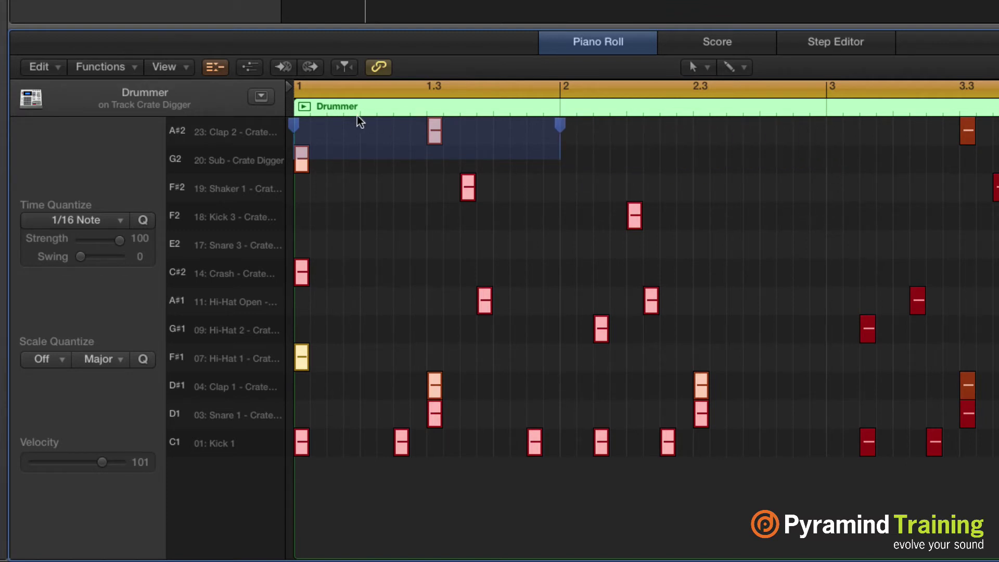
left_click_drag(293, 125, 317, 165)
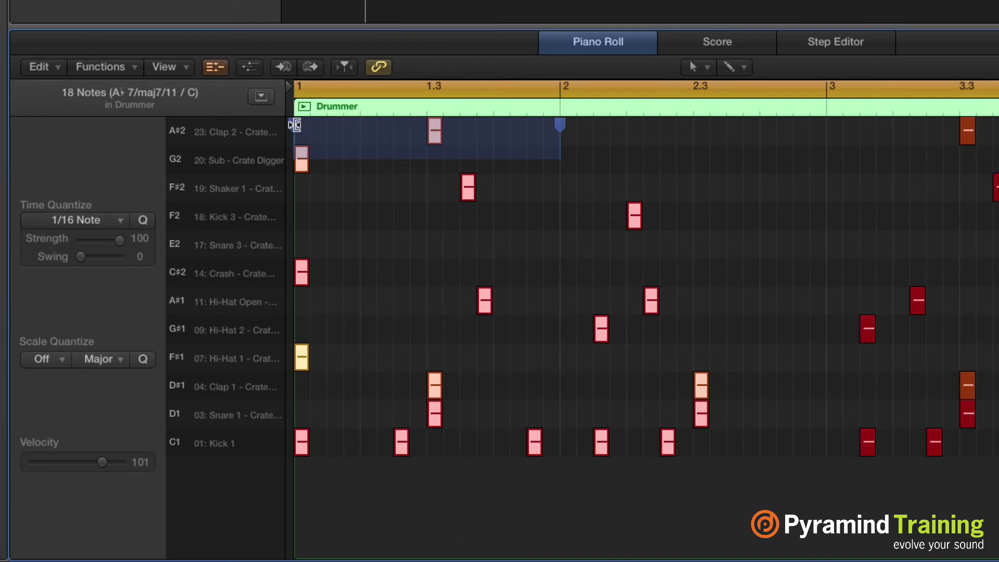
left_click_drag(295, 125, 826, 164)
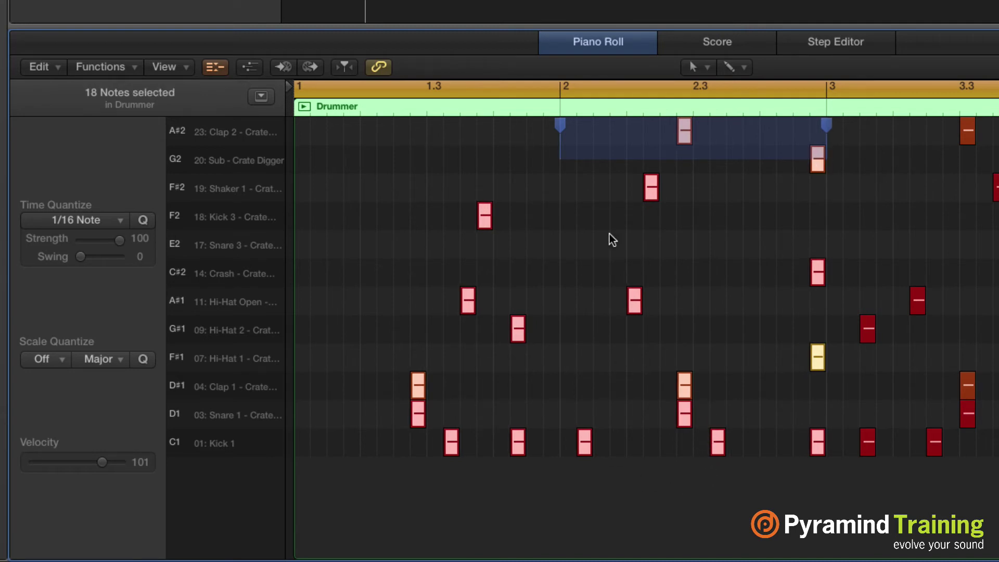
Compress the reversed notes toward bar 3, then undo back to the original arrangement
left_click_drag(559, 125, 657, 140)
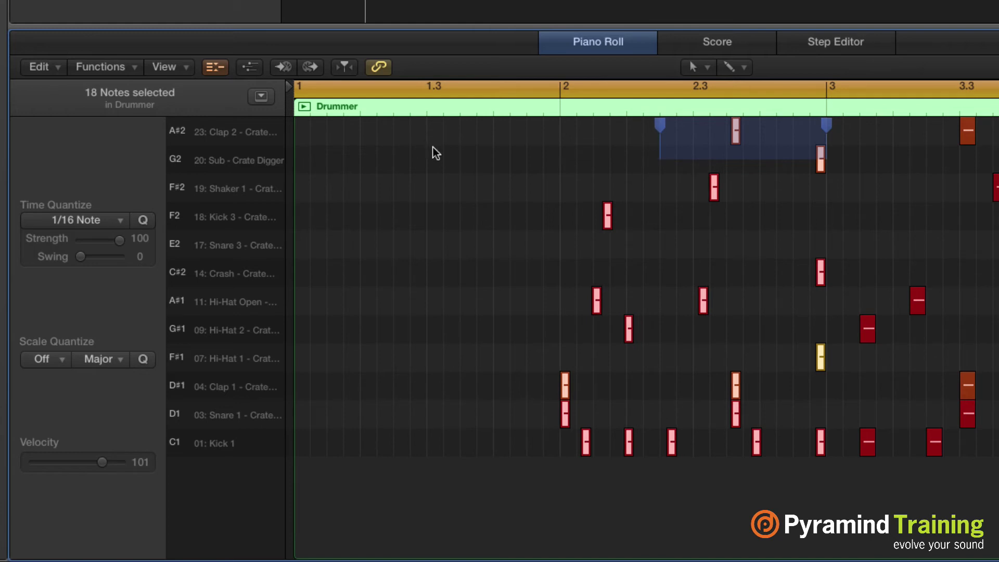
key("super+z")
key("super+z")
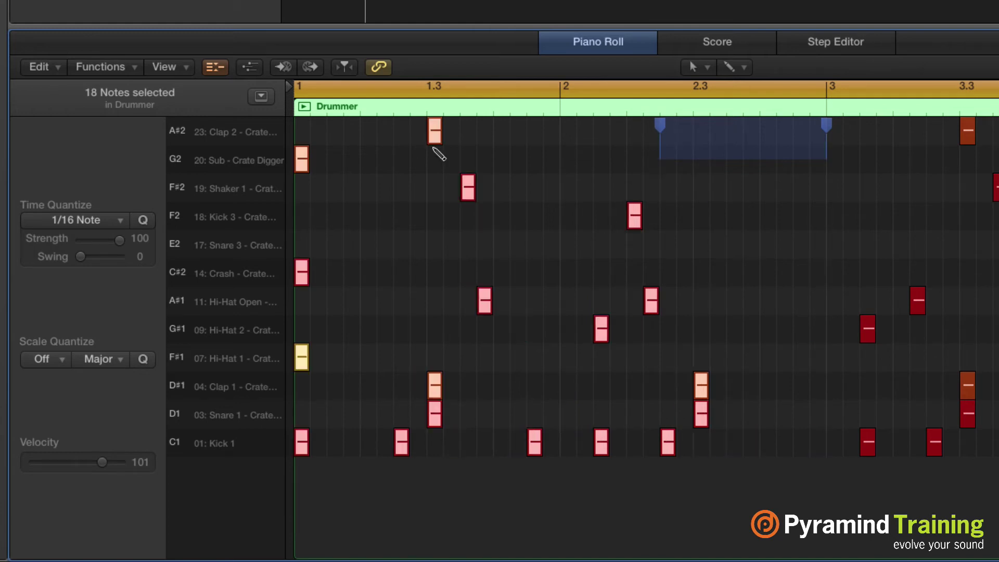
left_click(759, 241)
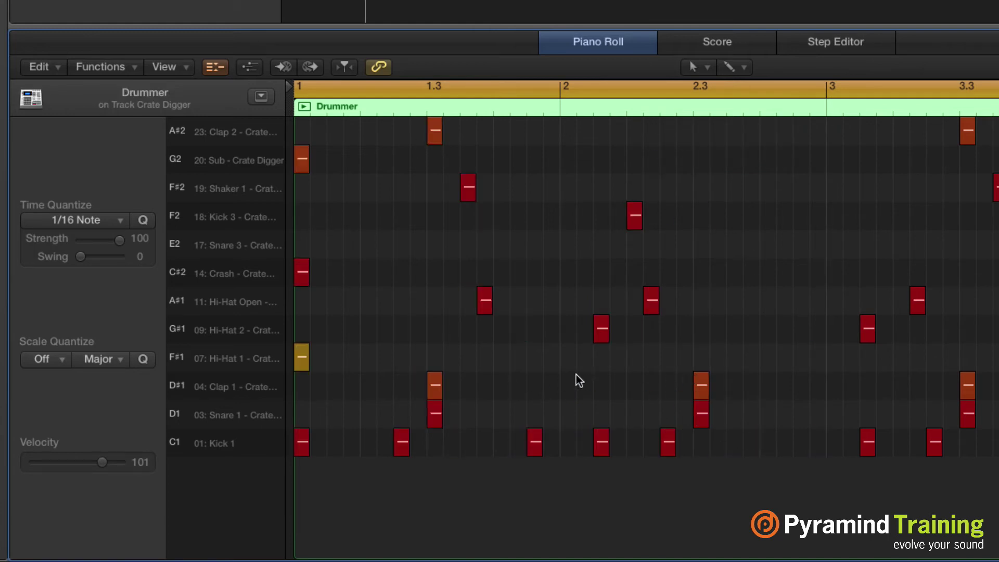
Test repeating the bar-1 kick, snare, clap and hi-hat notes, undo, and leave Collapse Mode
left_click_drag(555, 373, 305, 479)
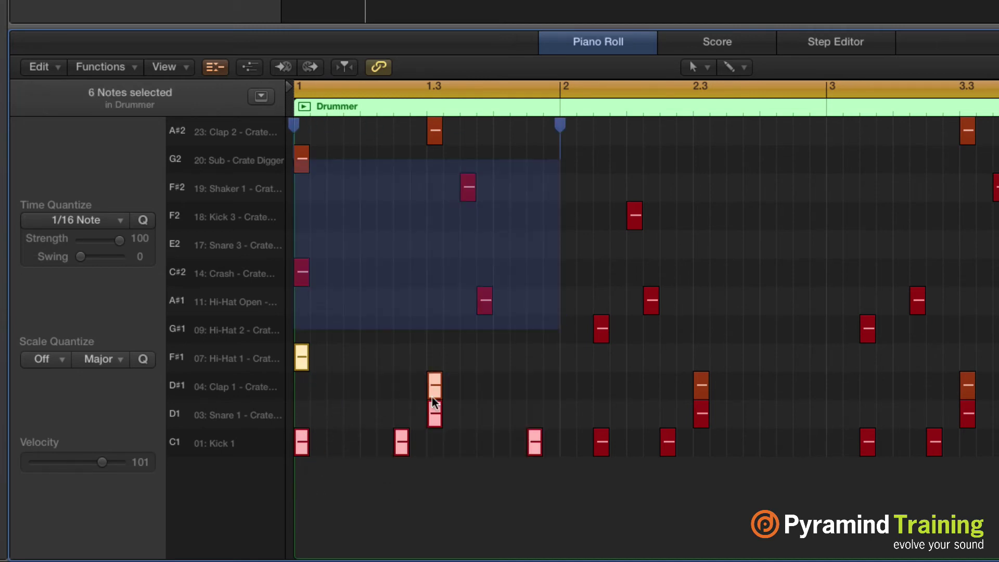
key("super+r")
key("super+r")
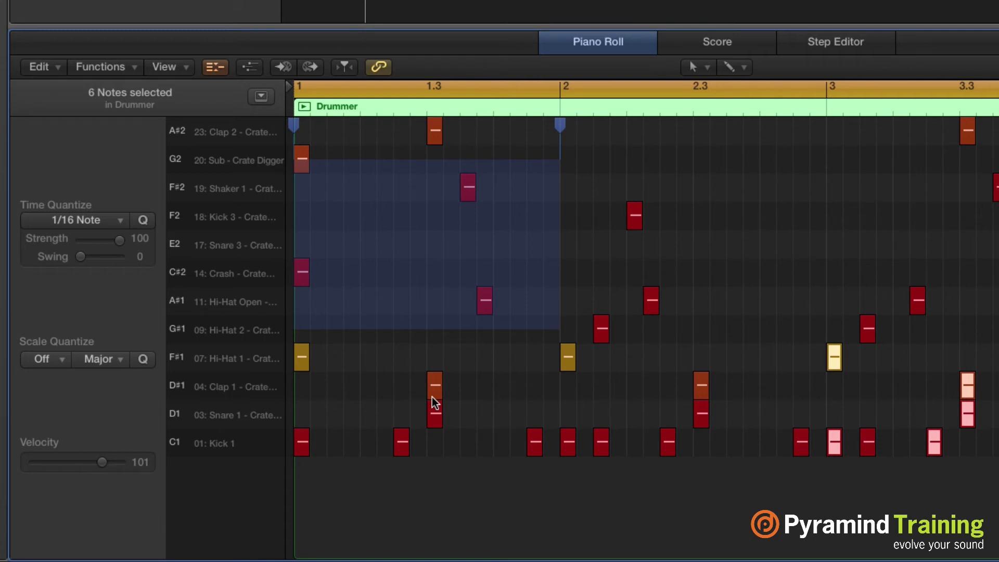
key("super+z")
key("super+z")
key("super+z")
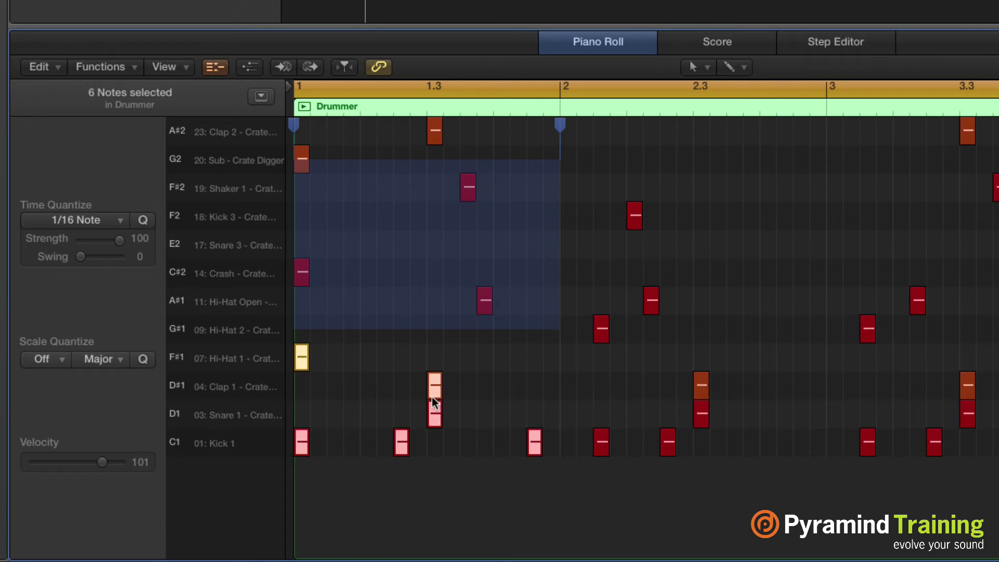
left_click(808, 322)
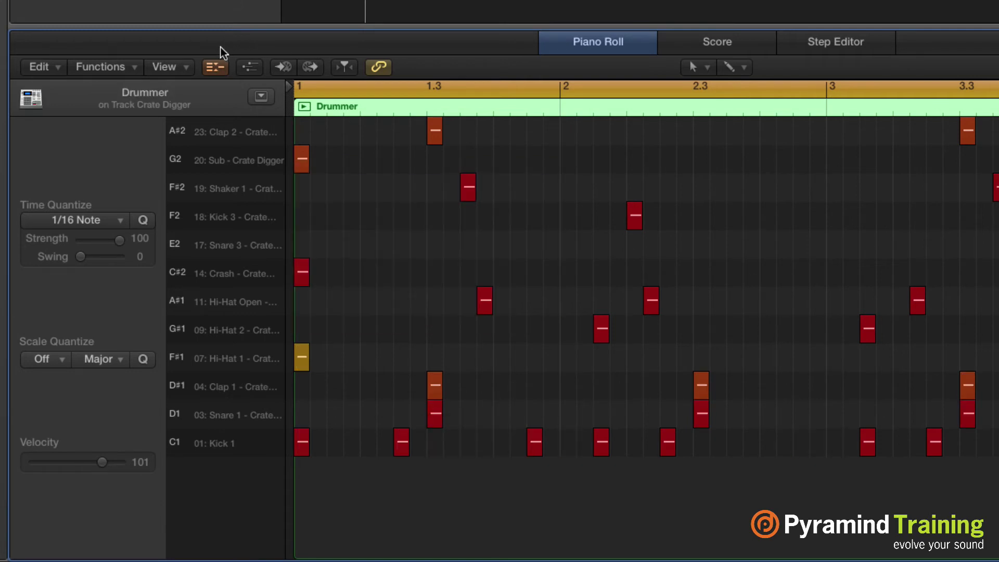
left_click(219, 67)
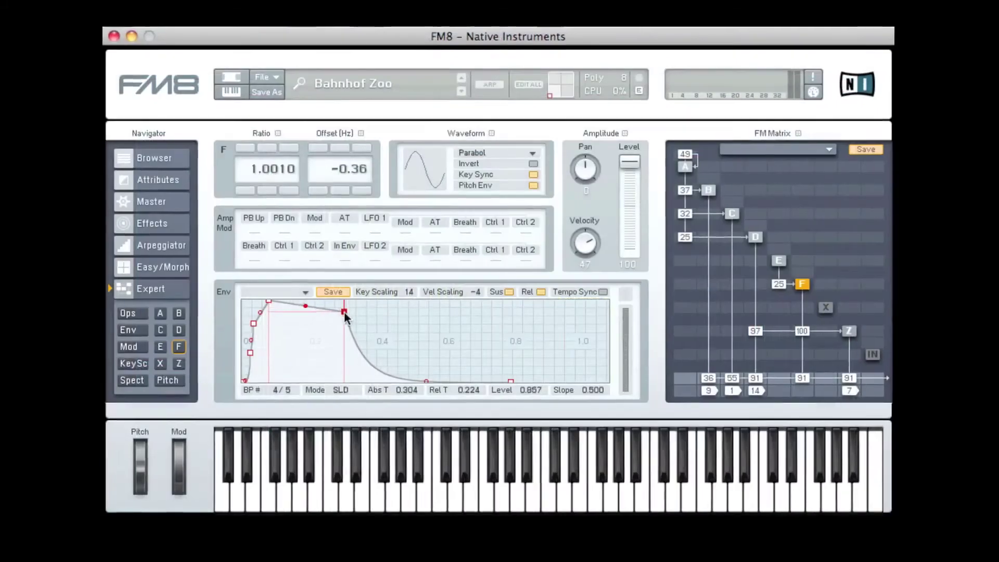
Reshape the envelope's decay curve during the Pyramind synthesizer promo
left_click_drag(345, 311, 382, 328)
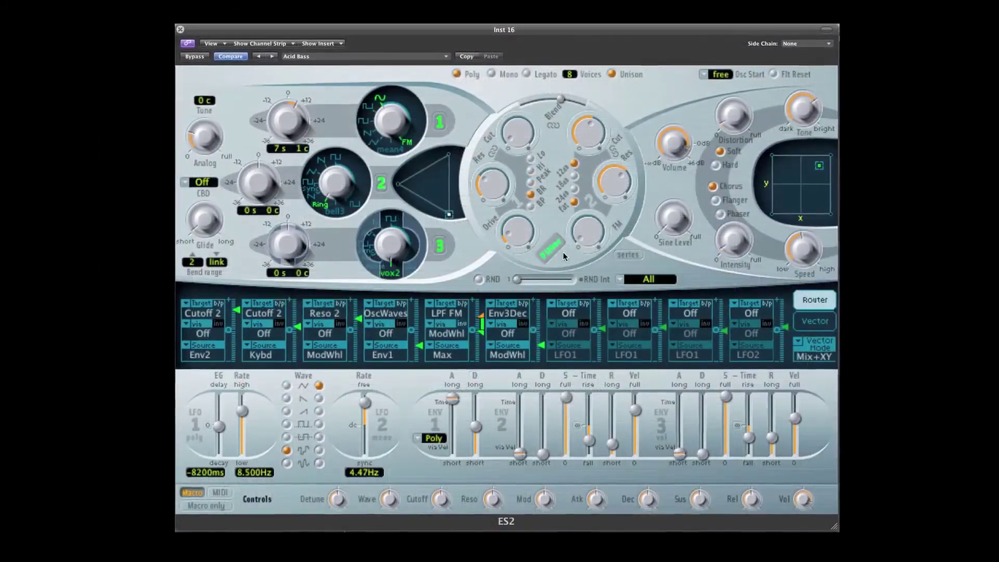